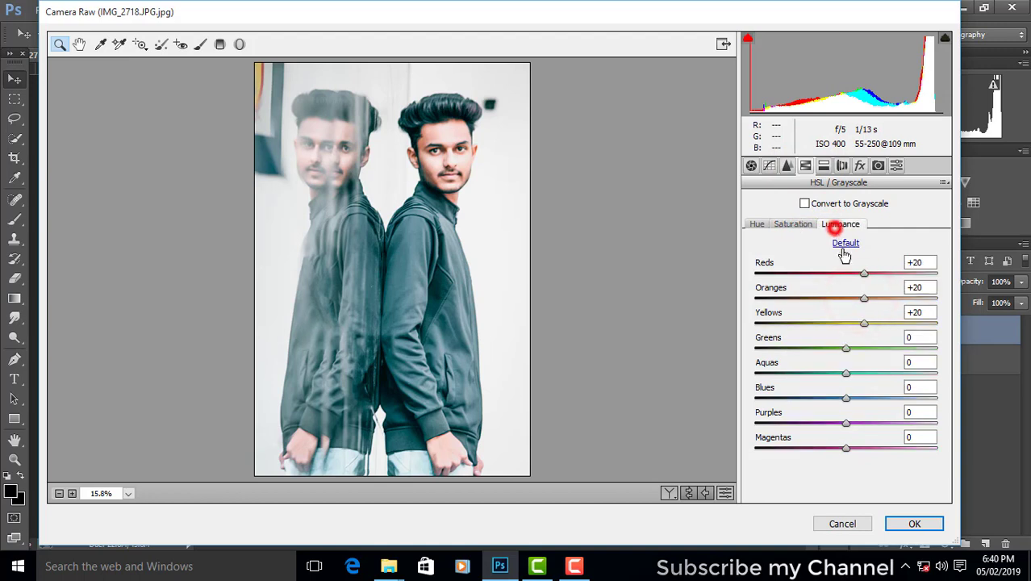
Step: Set the Oranges luminance to +12 and the Oranges saturation to +13 in the HSL adjustments
left_click(851, 298)
left_click_drag(850, 303, 856, 306)
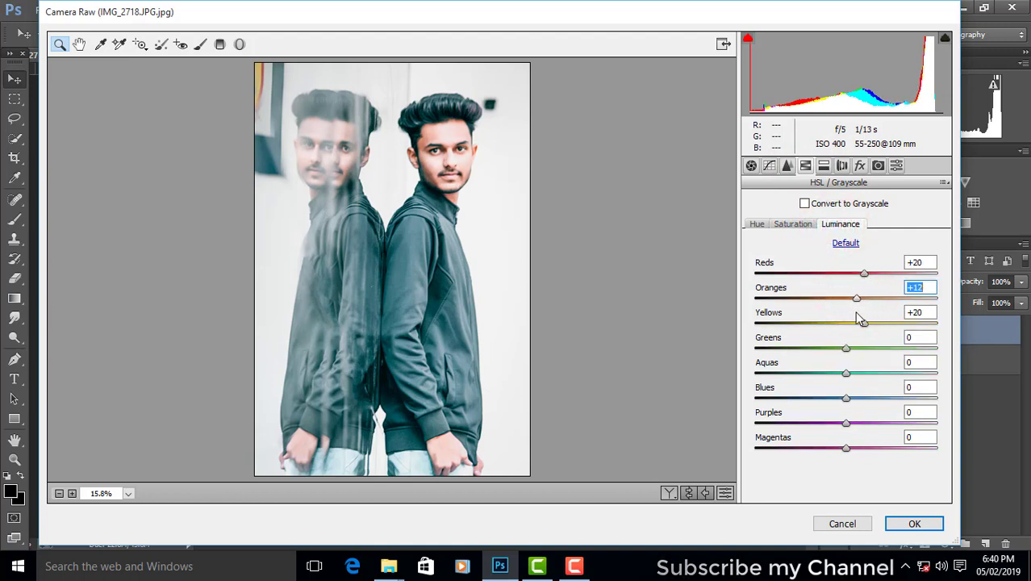
left_click(803, 223)
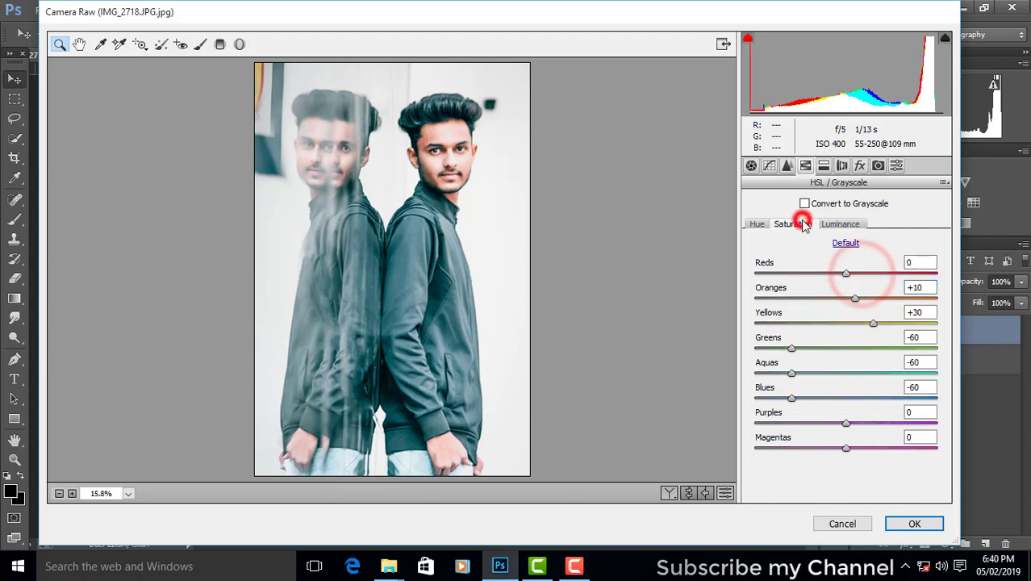
mouse_move(847, 298)
left_mouse_down()
mouse_move(811, 305)
mouse_move(856, 308)
left_mouse_up()
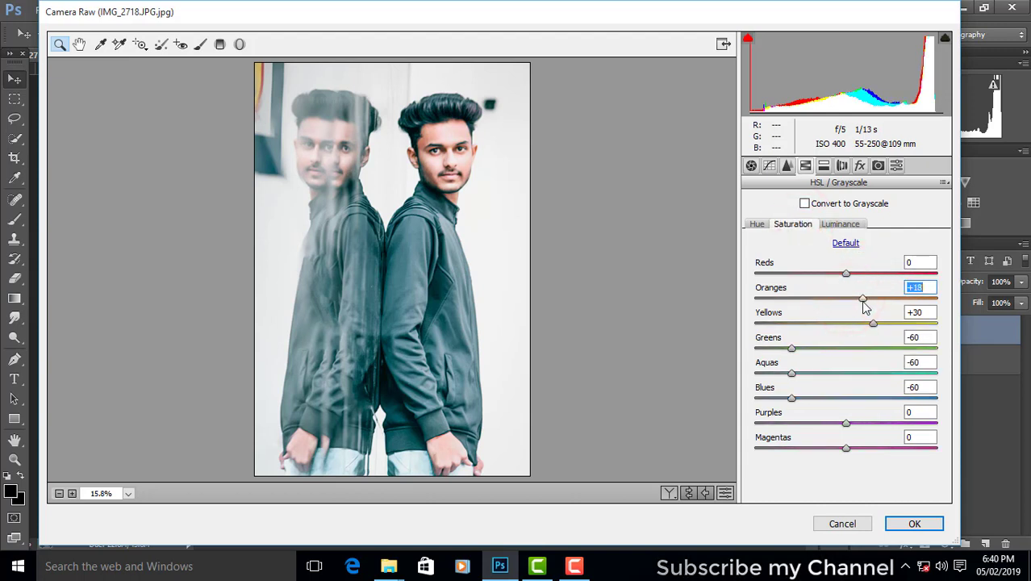
Step: Add a post-crop vignette with Amount -43, Midpoint 57, Roundness +17 and Feather 41
left_click(860, 166)
left_click_drag(844, 360, 861, 411)
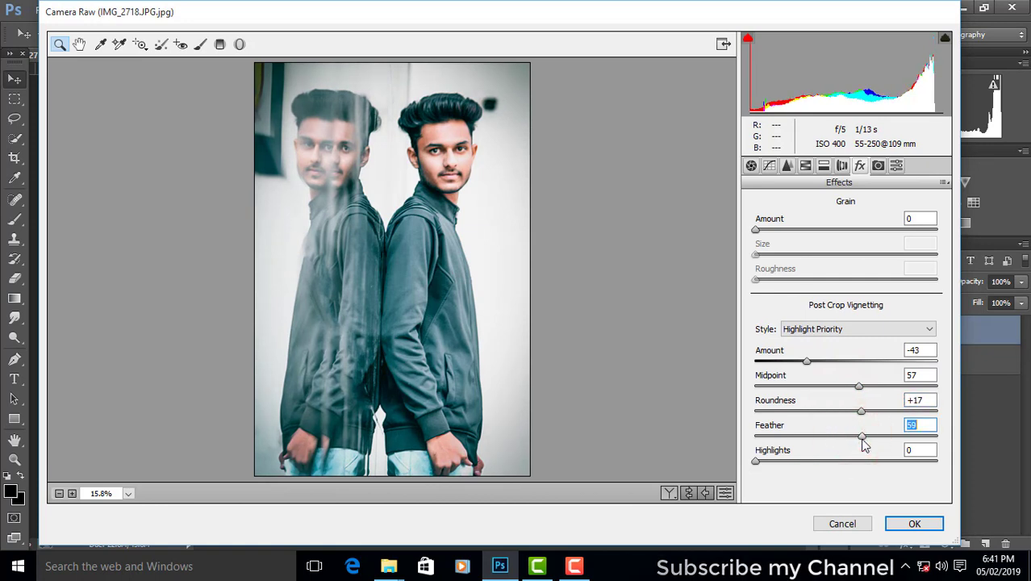
Step: Set Clarity to +11, Vibrance to +3 and Contrast to +13 in the basic adjustments
left_click(750, 166)
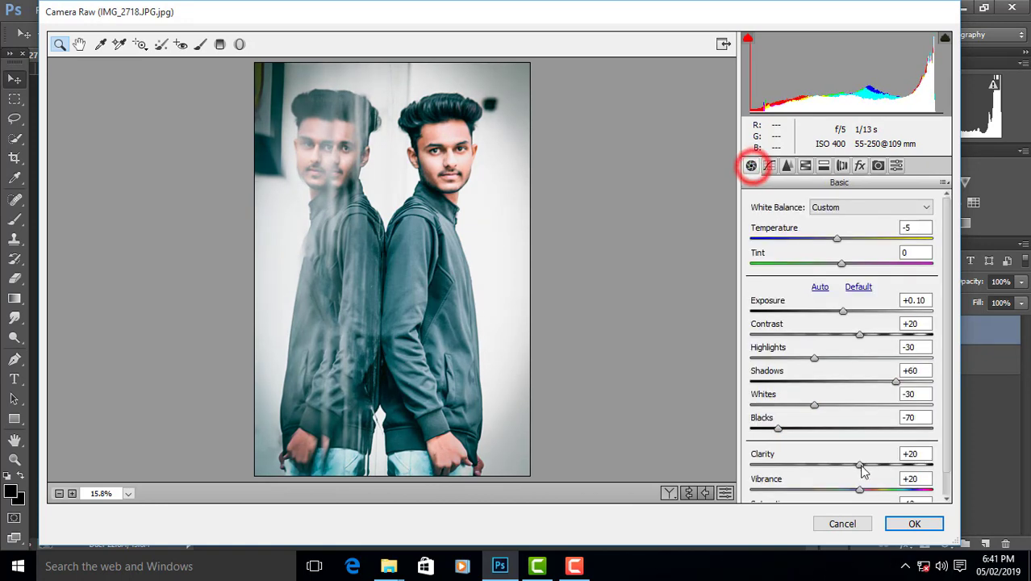
left_click_drag(861, 469, 850, 471)
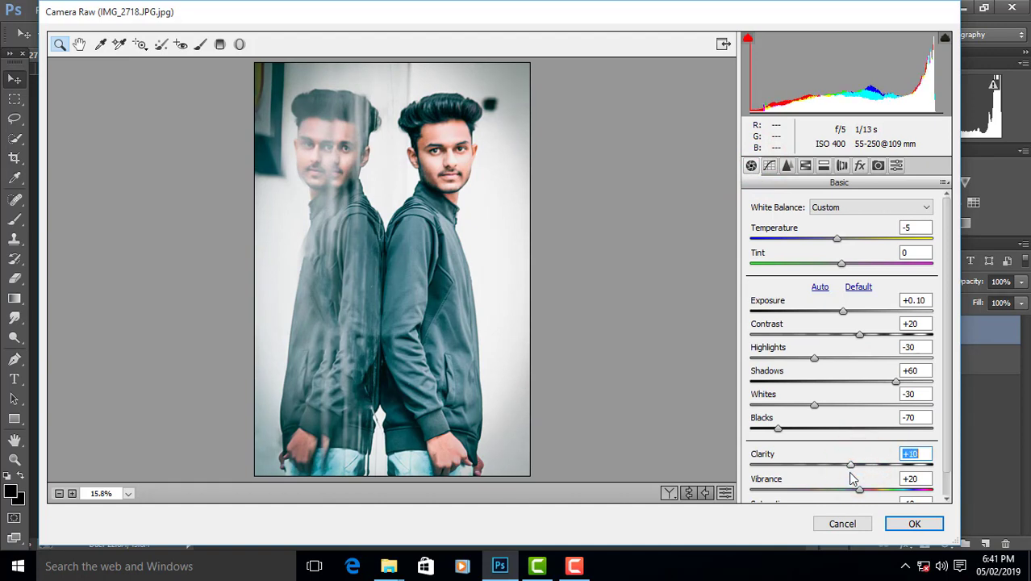
left_click(851, 489)
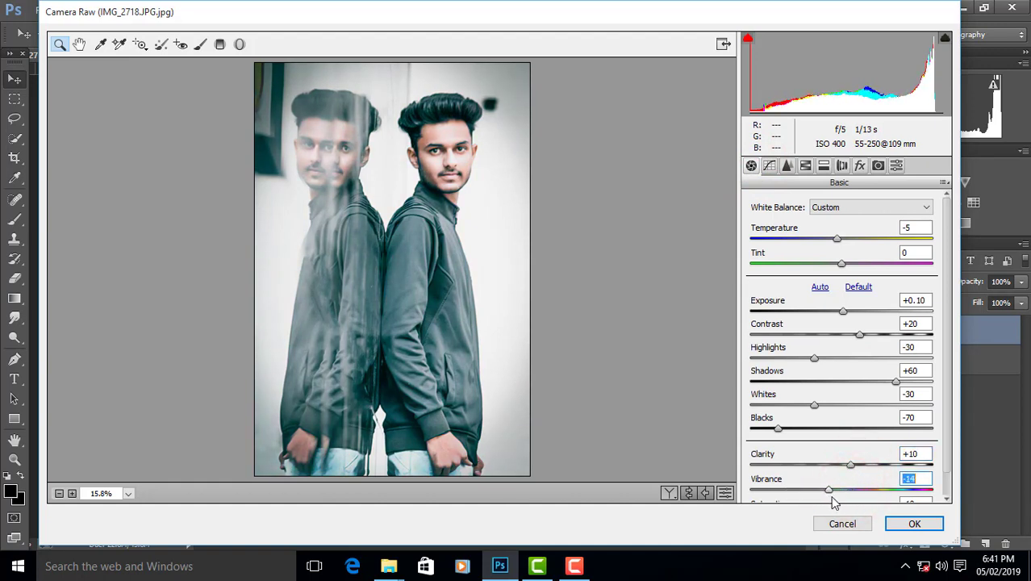
mouse_move(848, 467)
left_mouse_down()
mouse_move(839, 487)
mouse_move(851, 466)
left_mouse_up()
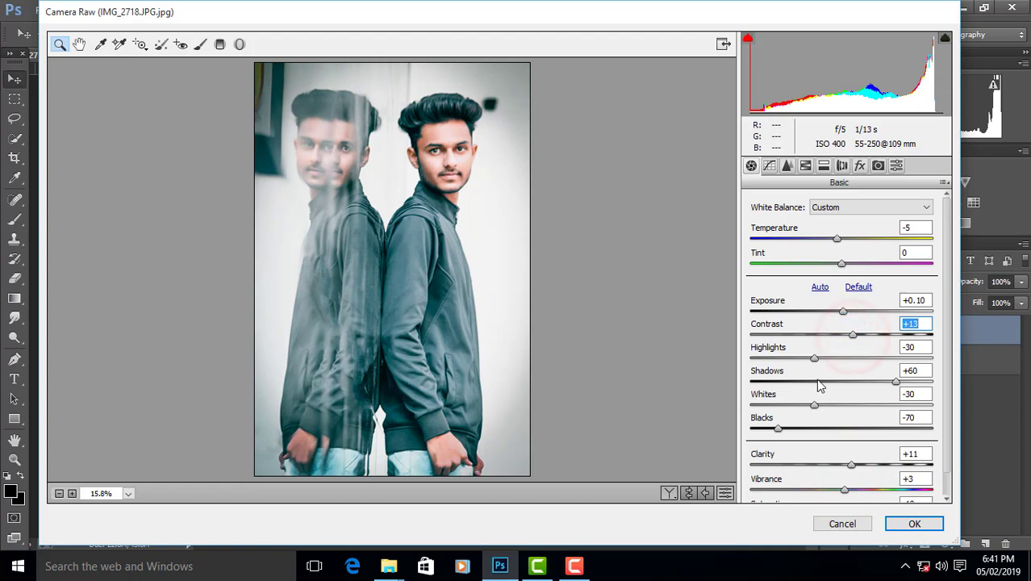
Step: Set Highlights to -55, Blacks to -73, Shadows to +42 and the white balance Temperature to -11
left_click_drag(800, 364, 789, 360)
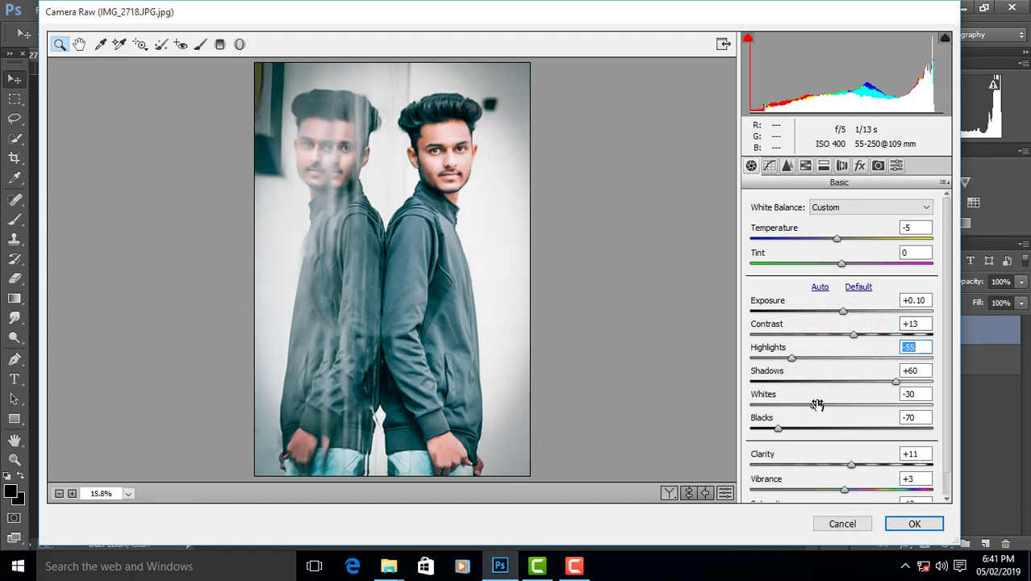
mouse_move(814, 405)
left_mouse_down()
mouse_move(790, 411)
mouse_move(817, 413)
mouse_move(770, 436)
left_mouse_up()
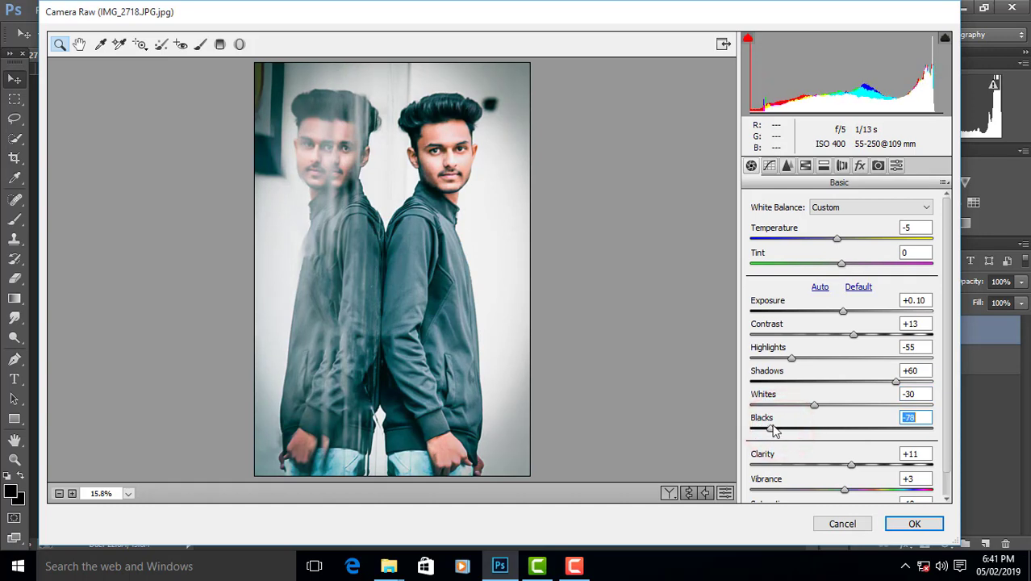
left_click_drag(884, 387, 879, 382)
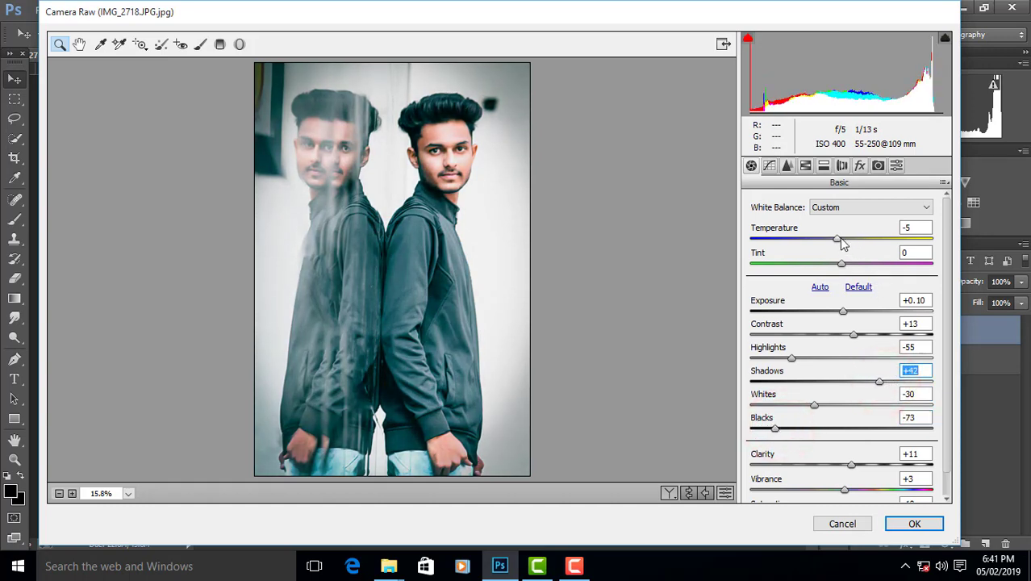
left_click_drag(839, 239, 832, 239)
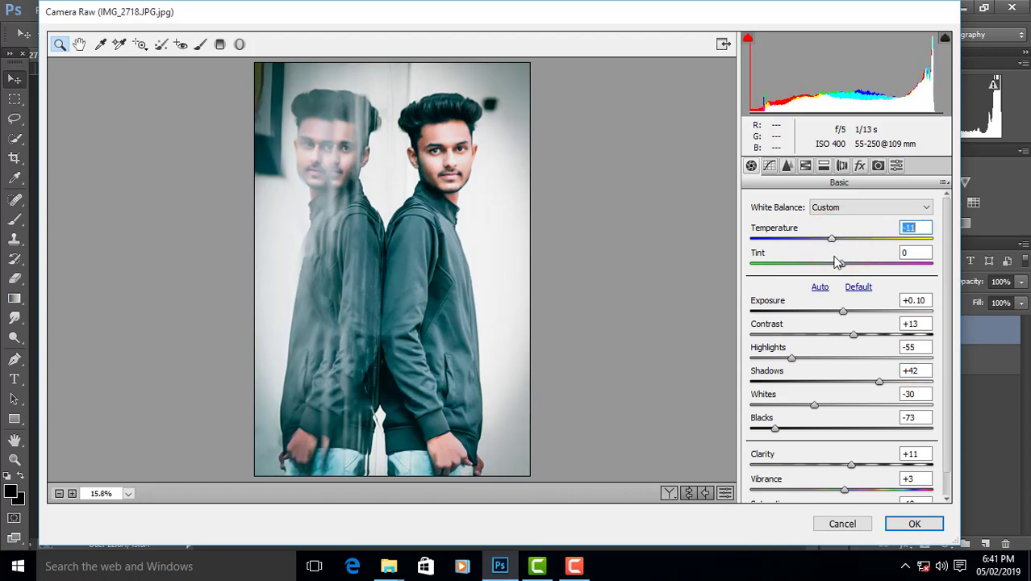
Step: Set the Greens saturation to -72 and adjust the Blue Primary hue in the camera calibration
left_click(824, 167)
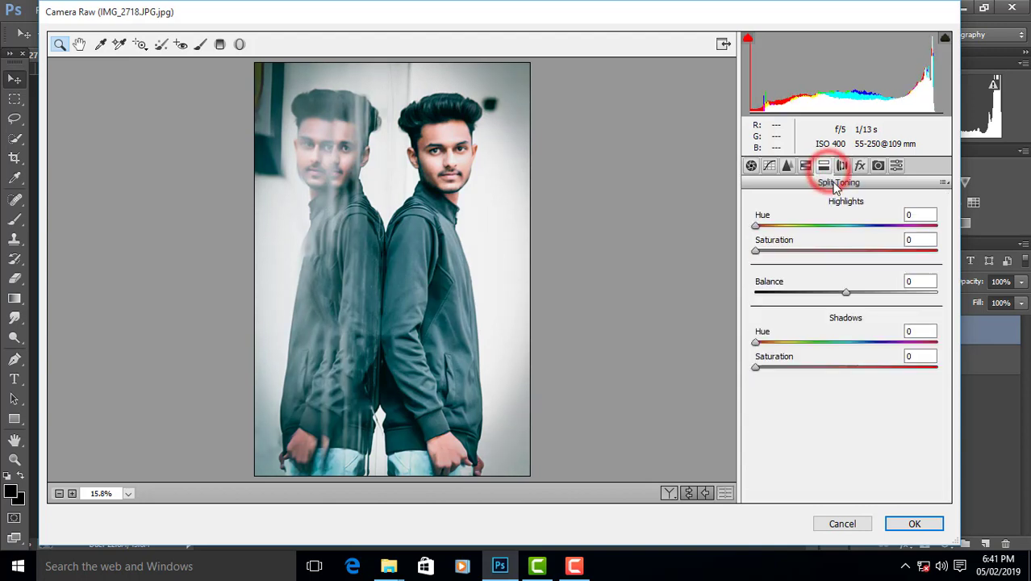
left_click(787, 165)
left_click(804, 165)
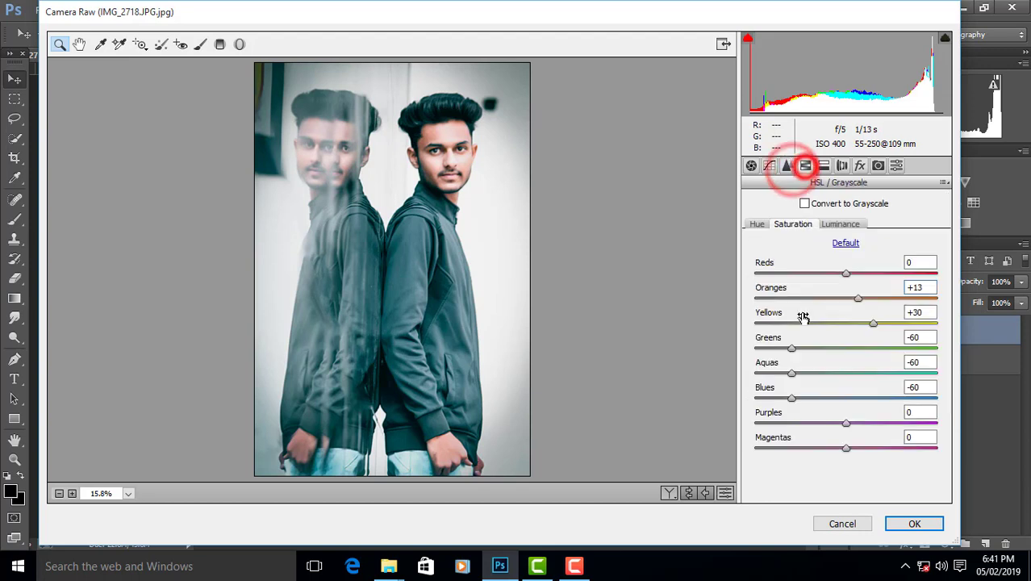
left_click_drag(803, 349, 775, 412)
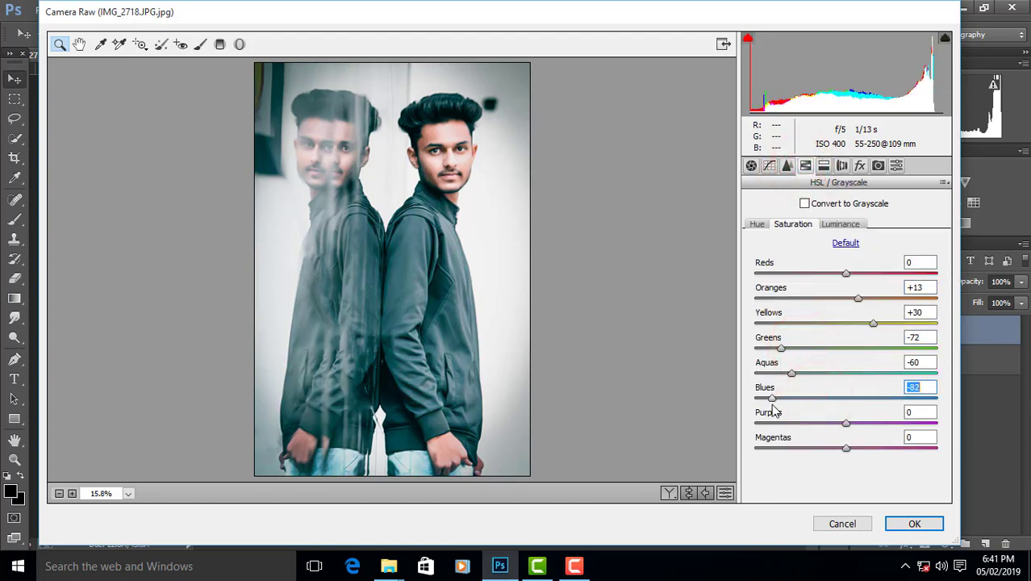
left_click(877, 166)
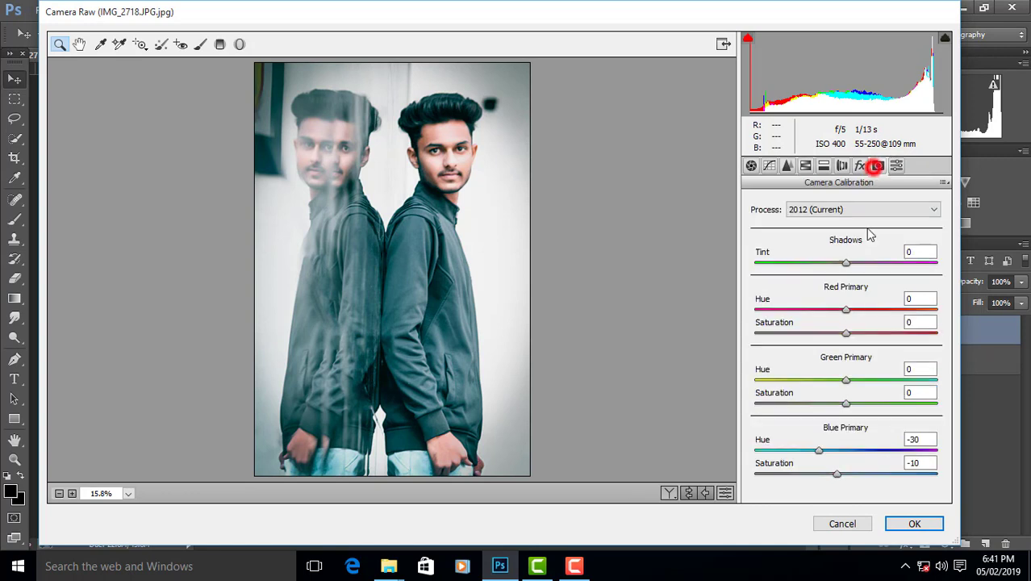
left_click_drag(797, 452, 811, 453)
Step: Readjust the Oranges luminance and set the Oranges saturation to +11
left_click(824, 166)
left_click(805, 166)
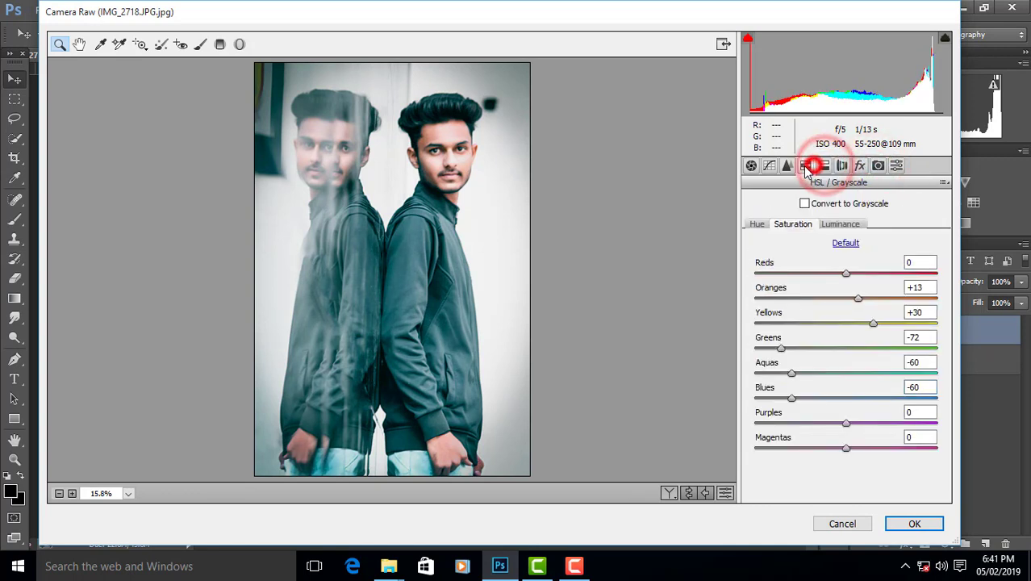
left_click(843, 224)
left_click_drag(853, 295, 855, 306)
left_click(805, 224)
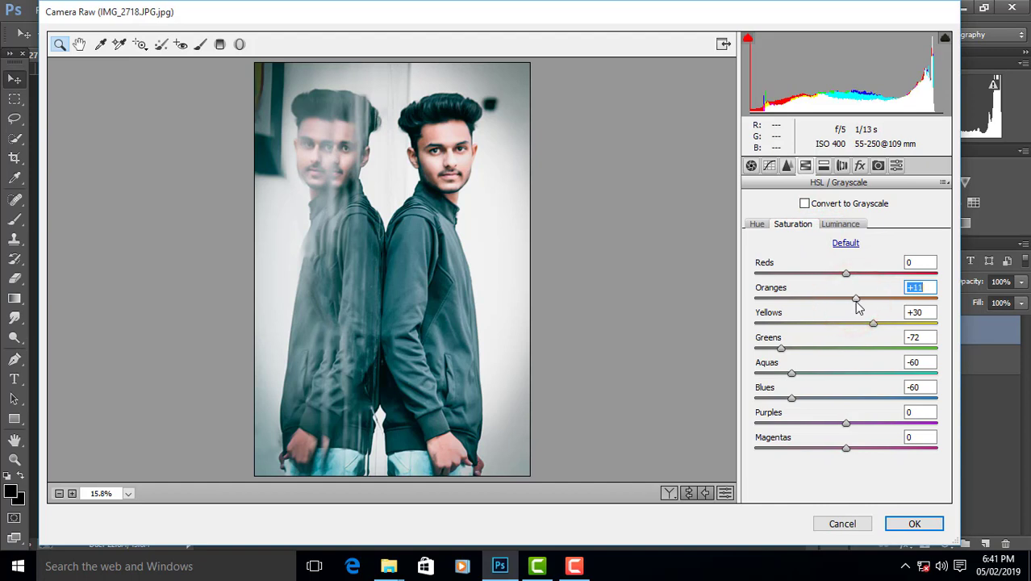
Step: Set the Oranges hue to -10, the Reds luminance to +13 and the Oranges luminance to +8
left_click(754, 224)
mouse_move(845, 298)
left_mouse_down()
mouse_move(817, 305)
mouse_move(874, 308)
mouse_move(838, 303)
left_mouse_up()
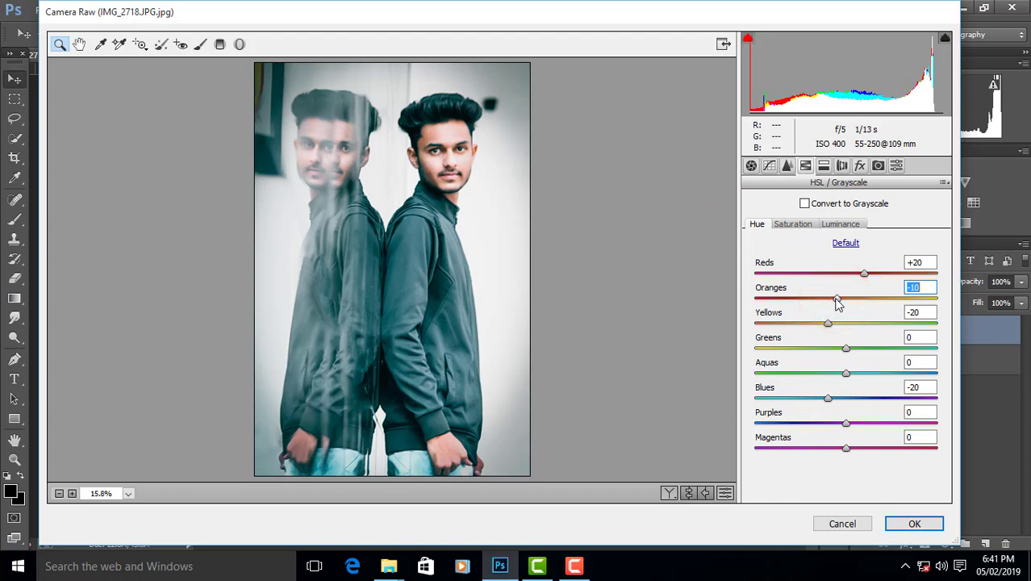
left_click(843, 225)
left_click(850, 298)
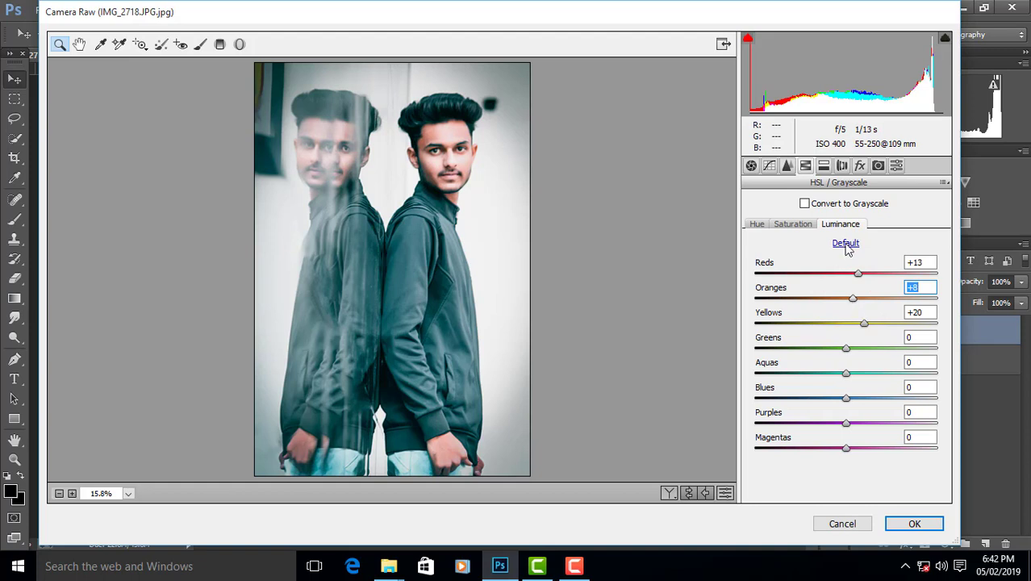
Step: Set the vignette's Roundness to +22 and Feather to 44, compare before and after, and apply the Camera Raw edits
left_click(859, 165)
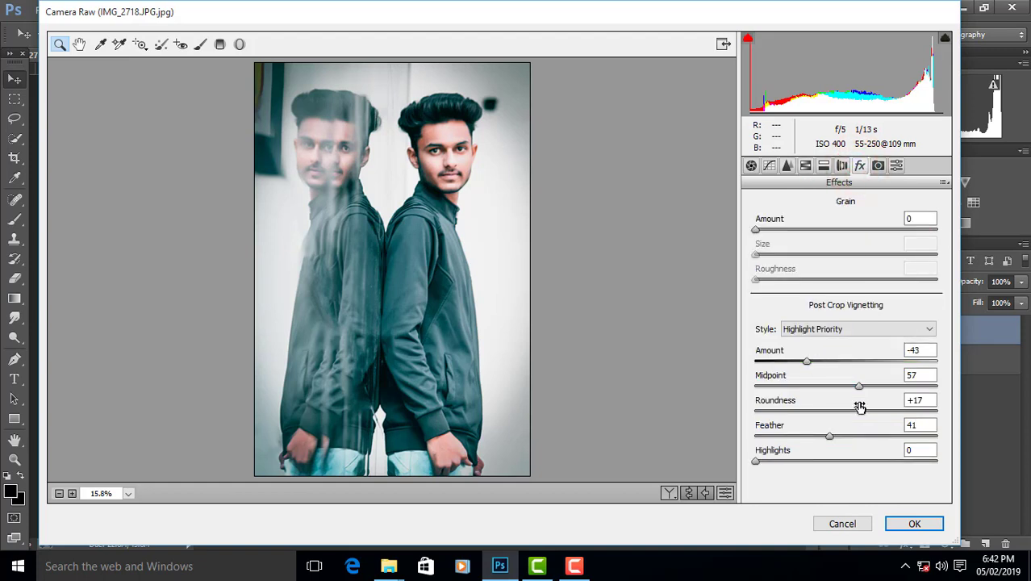
left_click_drag(851, 415, 837, 438)
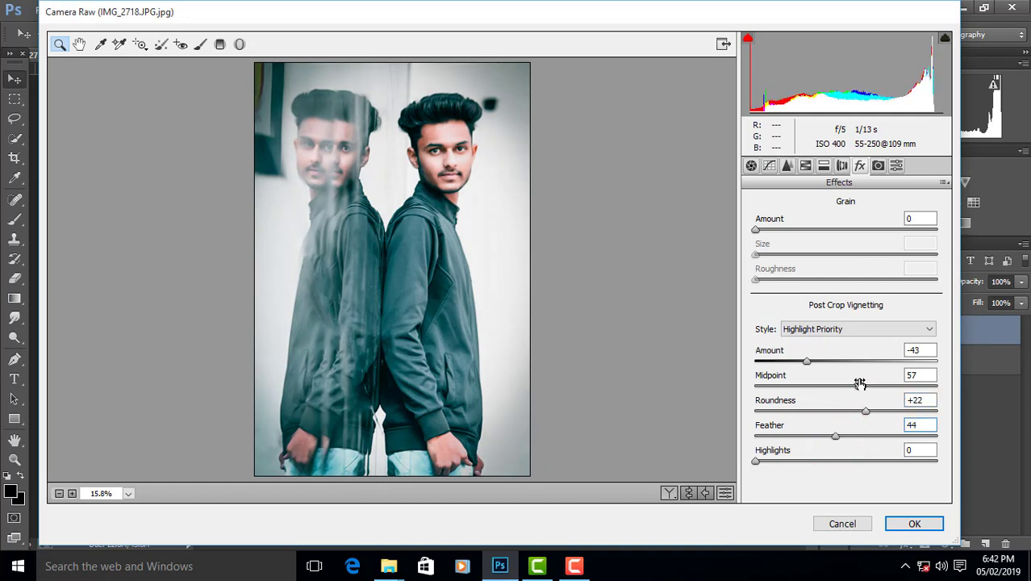
left_click(663, 493)
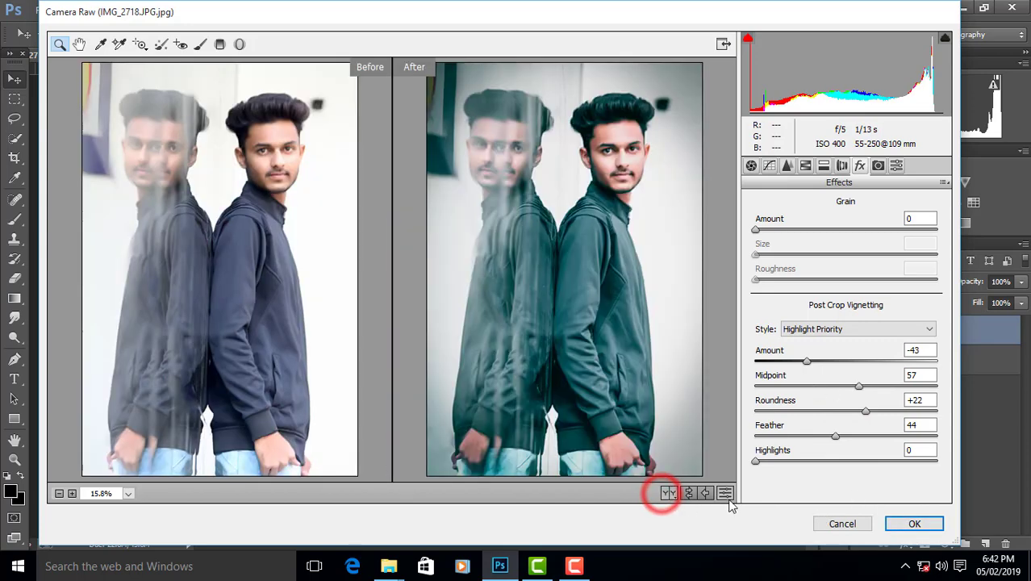
left_click(910, 523)
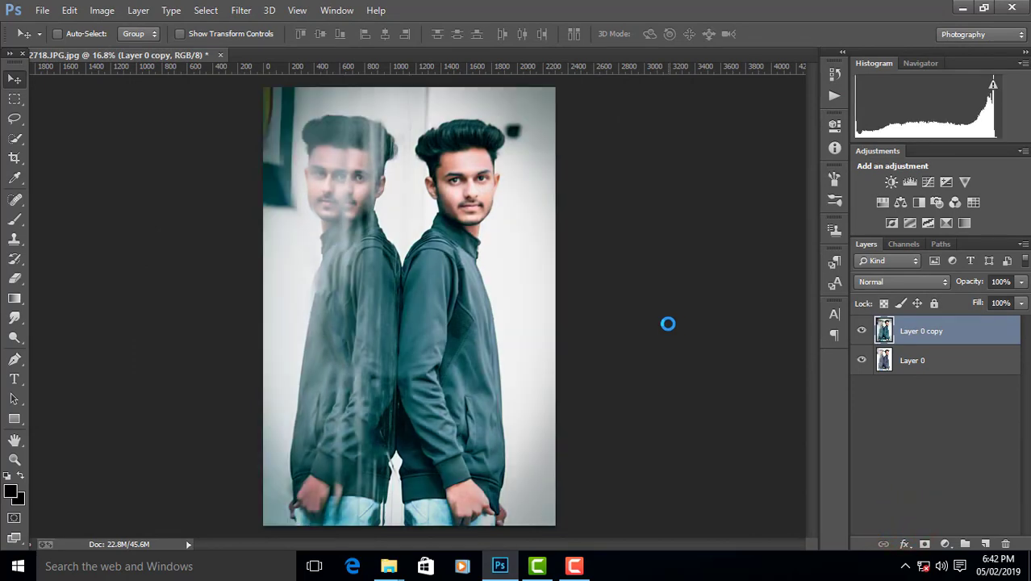
Step: Stamp the 623 px SC Creation signature brush once on a new layer over the photo
scroll(438, 176, "up", 3)
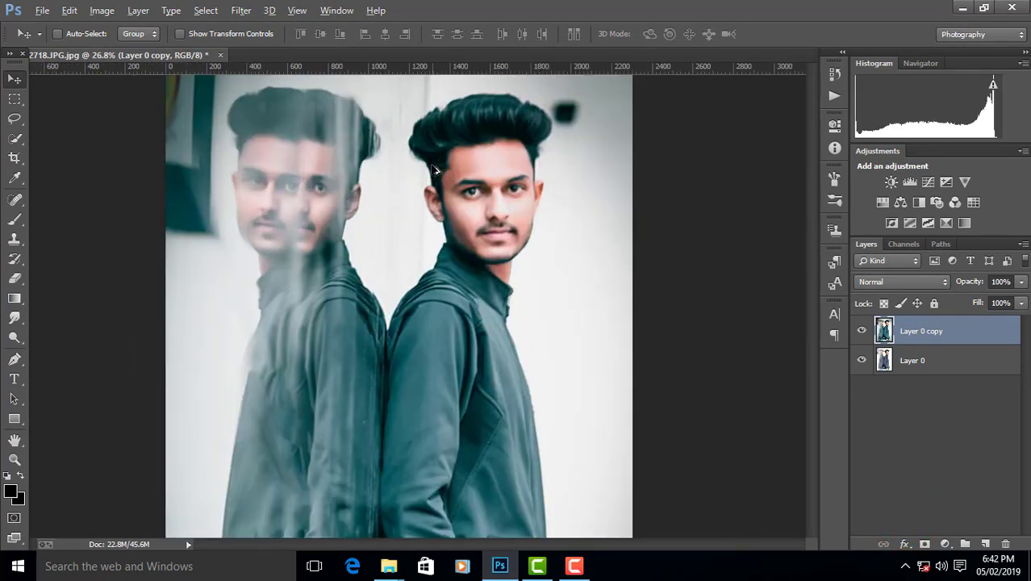
scroll(438, 176, "down", 4)
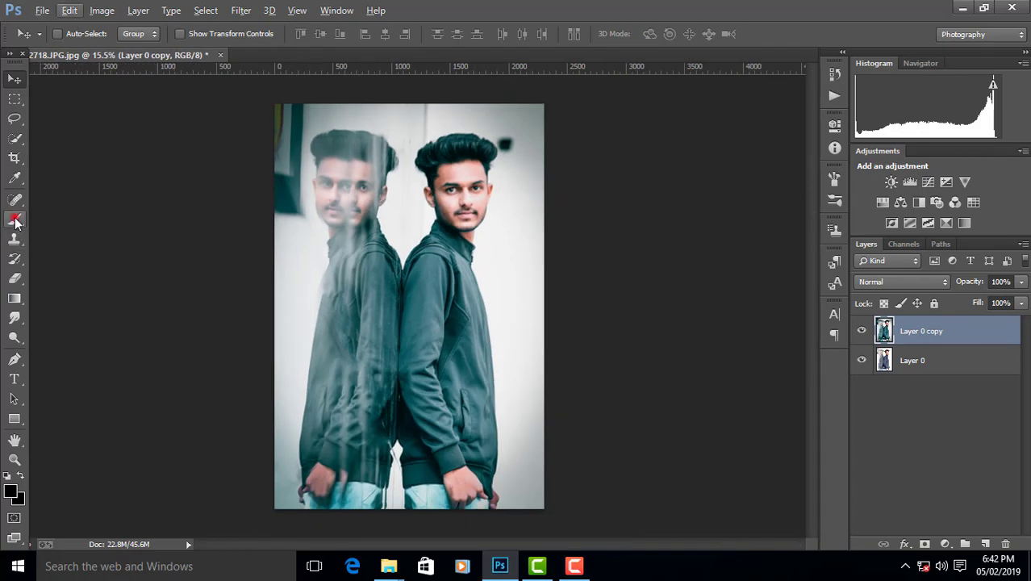
left_click(16, 221)
right_click(502, 350)
left_click_drag(606, 308, 606, 525)
left_click_drag(607, 472, 604, 532)
left_click(453, 536)
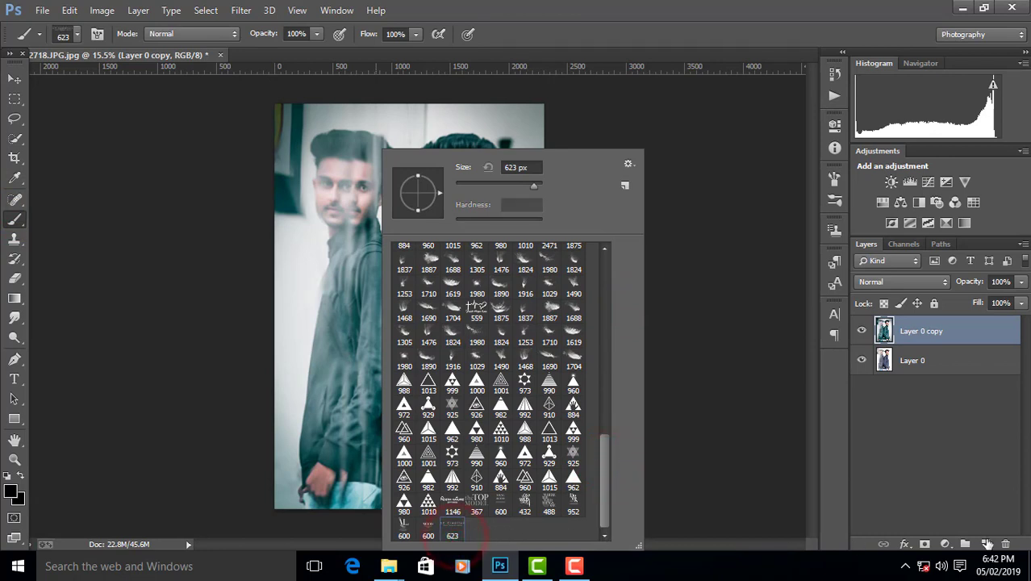
left_click(985, 544)
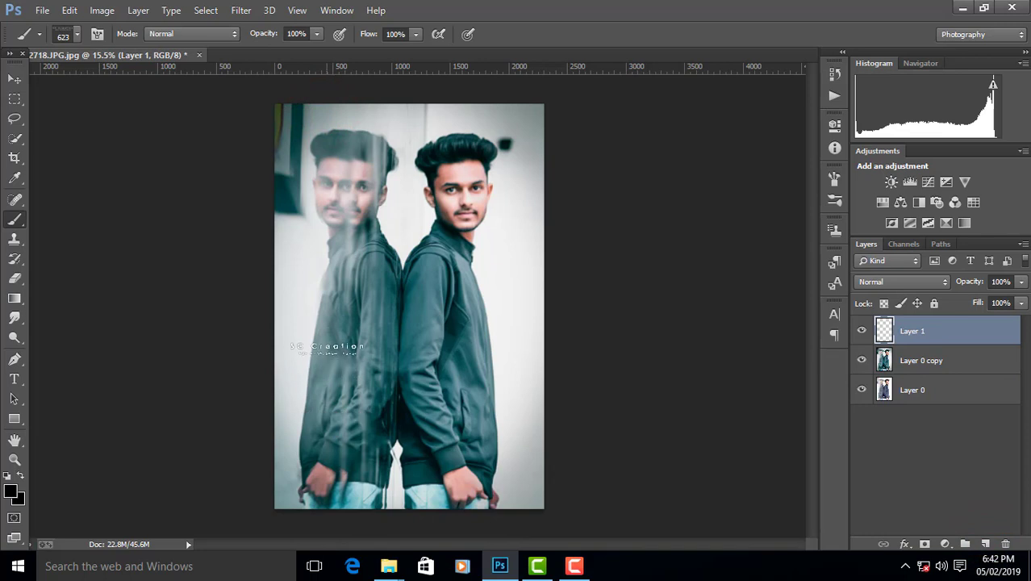
left_click(327, 349)
Step: Move the SC Creation signature to the middle of the photo, where the two figures' backs meet
left_click(14, 79)
left_click_drag(350, 350, 419, 306)
scroll(353, 379, "up", 2)
scroll(422, 291, "down", 2)
scroll(422, 291, "up", 2)
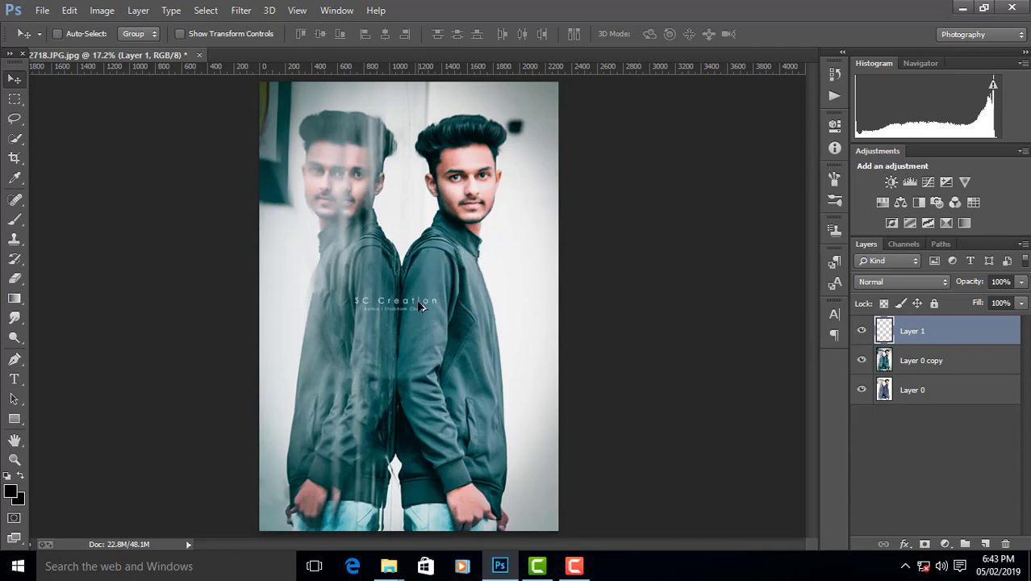
scroll(417, 333, "down", 2)
scroll(411, 331, "up", 4)
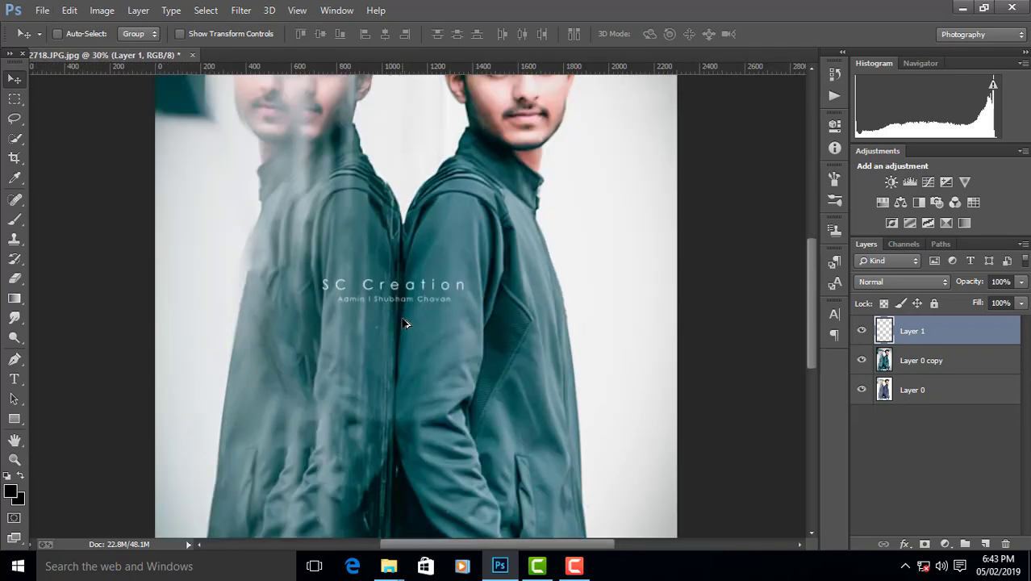
scroll(405, 323, "down", 2)
scroll(403, 320, "down", 3)
mouse_move(404, 311)
left_mouse_down()
mouse_move(404, 335)
mouse_move(405, 304)
left_mouse_up()
scroll(405, 303, "up", 1)
scroll(412, 310, "up", 3)
Step: Stretch the signature's height to 124.24% with Free Transform, keeping its width at 100%
key("ctrl+t")
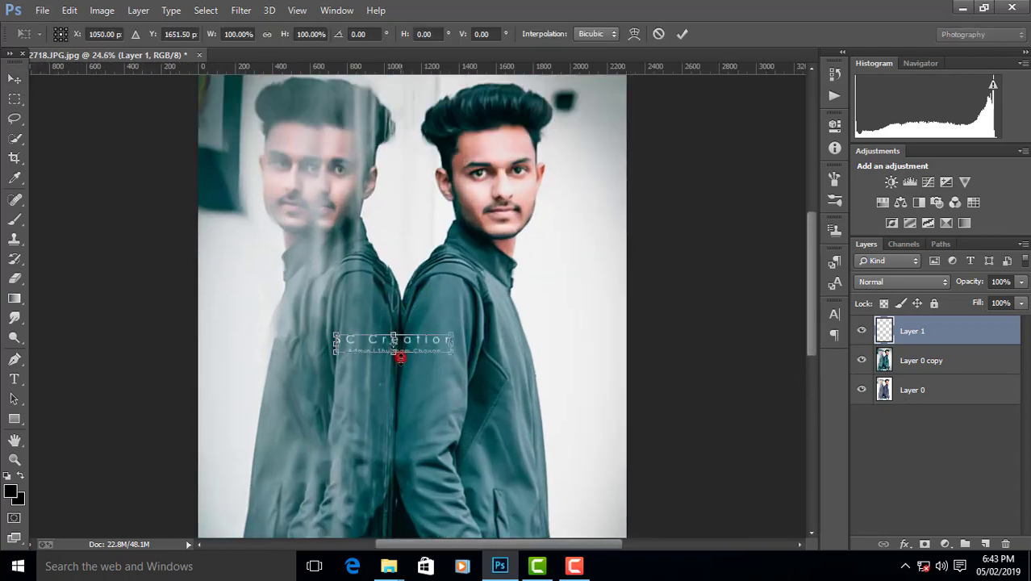
left_click_drag(395, 352, 397, 361)
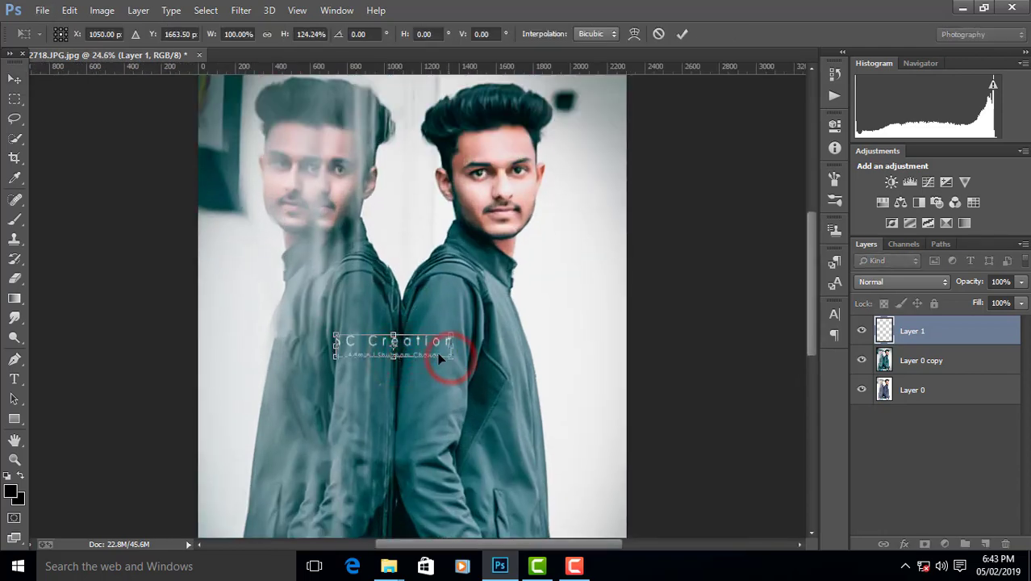
double_click(431, 353)
Step: Nudge the signature slightly to the right across the figures' jackets
key("Right")
key("Right")
key("Right")
key("Right")
key("Right")
key("Right")
key("Right")
key("Right")
key("Right")
key("Right")
key("Right")
key("Right")
key("Right")
key("Right")
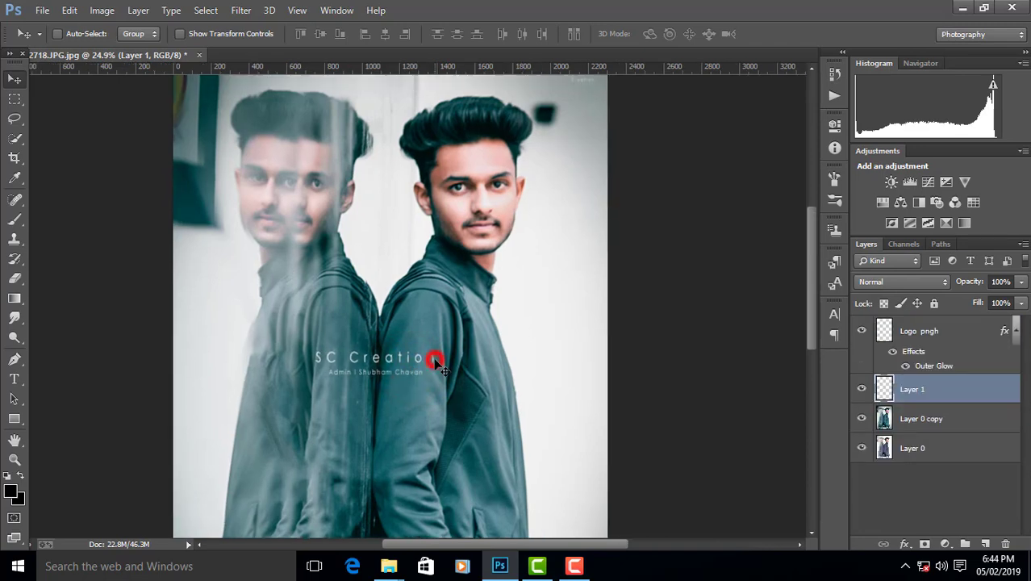
Step: Merge all visible layers, including the signature and logo, into a single layer
scroll(433, 357, "down", 2)
scroll(436, 365, "down", 1)
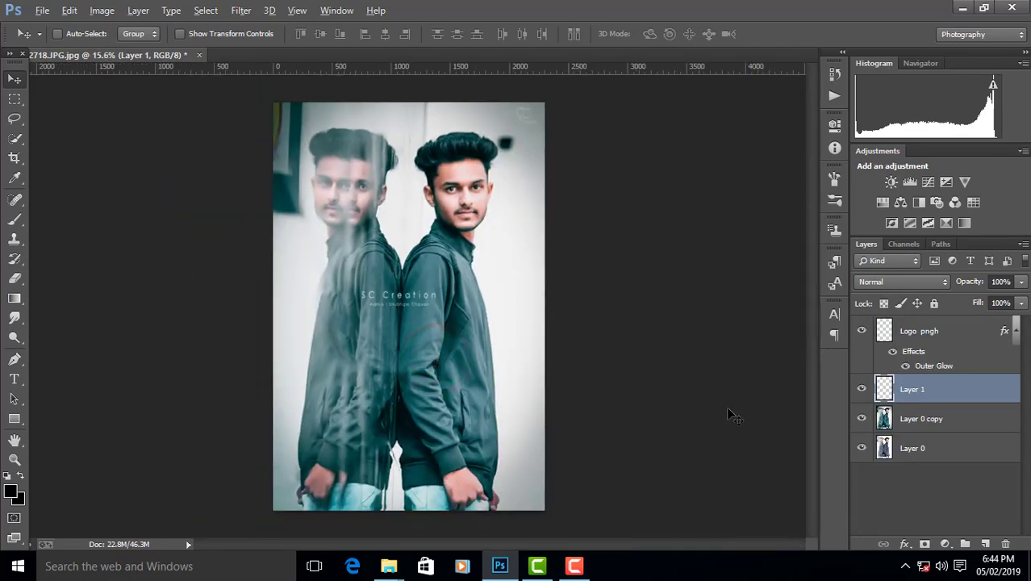
right_click(982, 381)
left_click(713, 444)
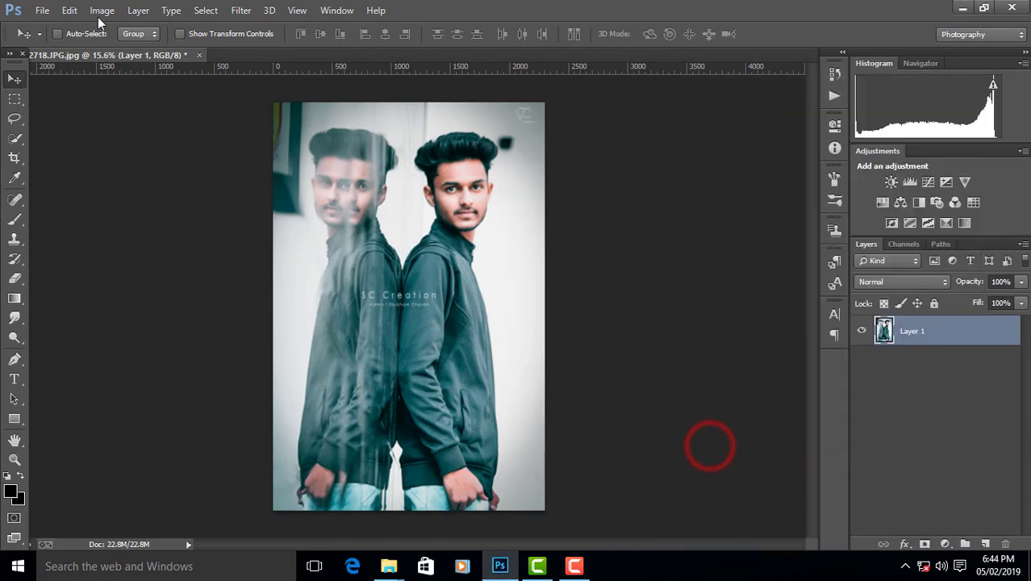
Step: Add a white stroke 10 px wide, centred on the edge of the merged photo layer
left_click(69, 10)
left_click(113, 224)
left_click(469, 179)
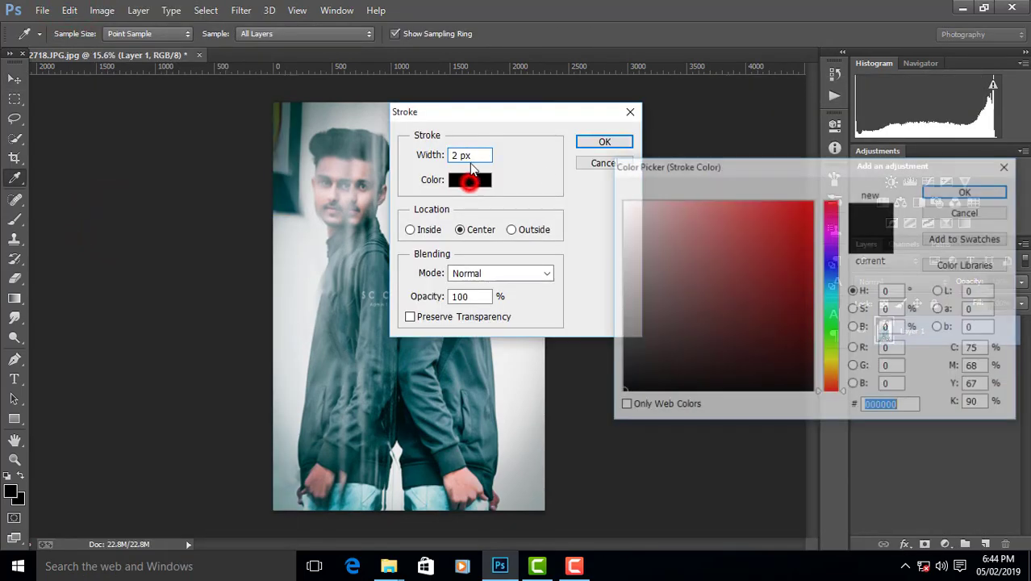
left_click(697, 206)
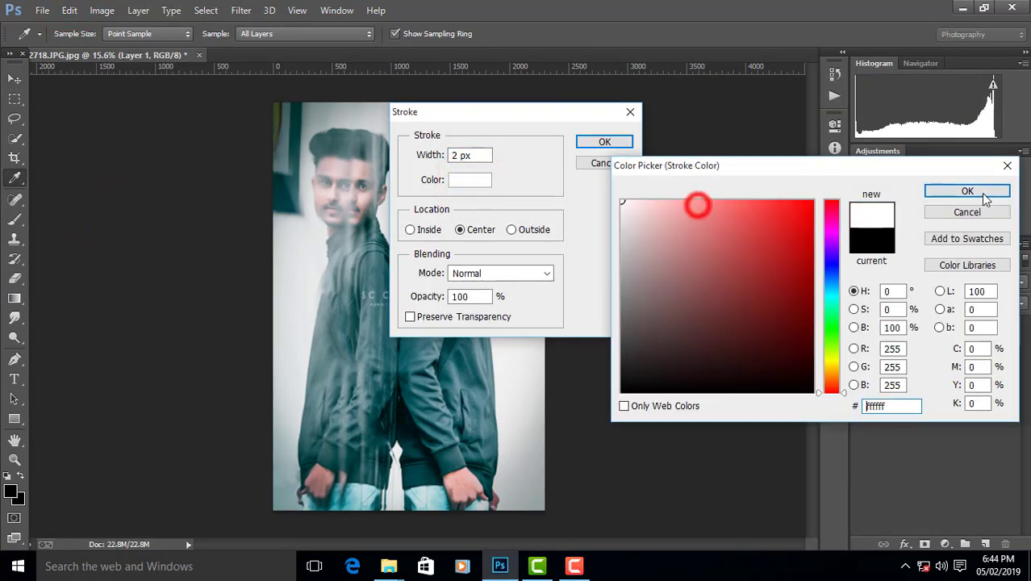
left_click(967, 190)
double_click(460, 155)
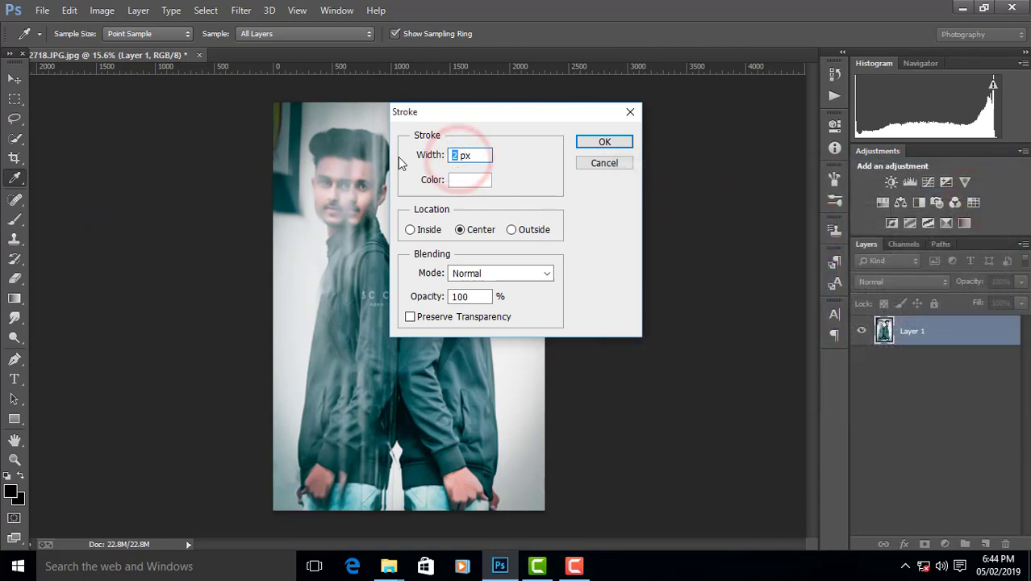
type("10")
key("Return")
key("v")
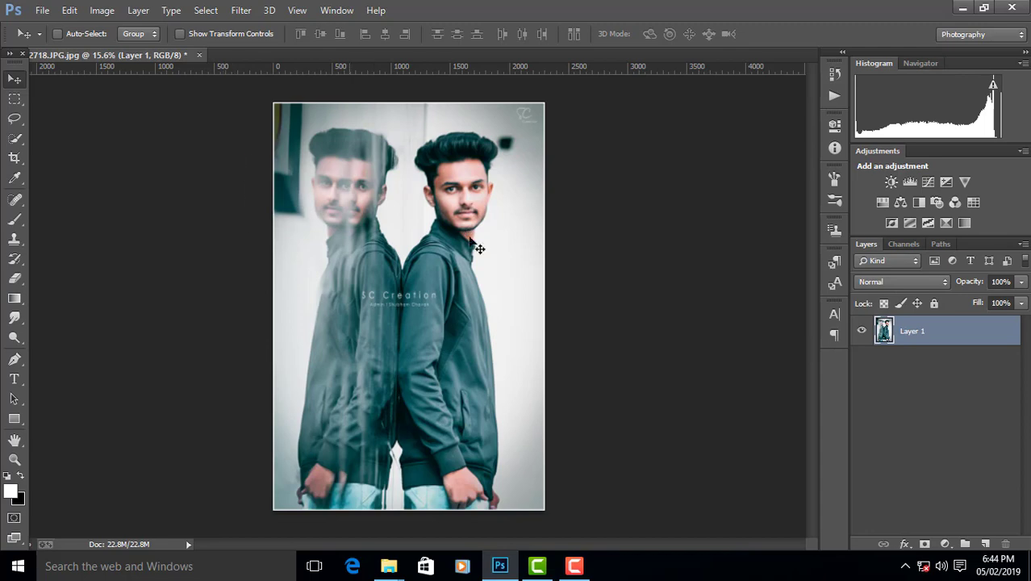
Step: Start the Camera Raw Filter on the photo and set Blacks to -31, Shadows to +12 and Contrast to +8
scroll(404, 209, "up", 1)
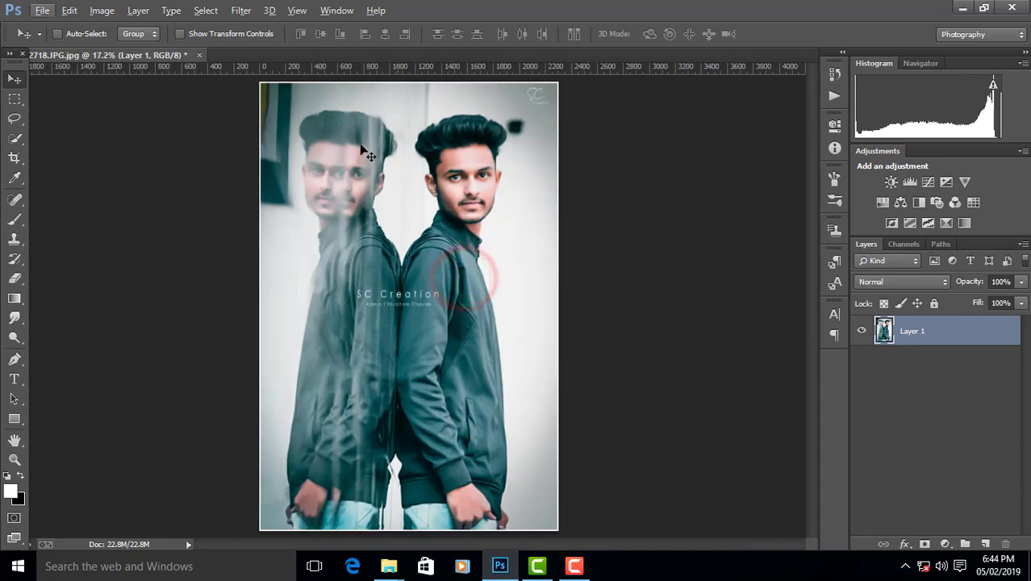
left_click(241, 9)
left_click(277, 100)
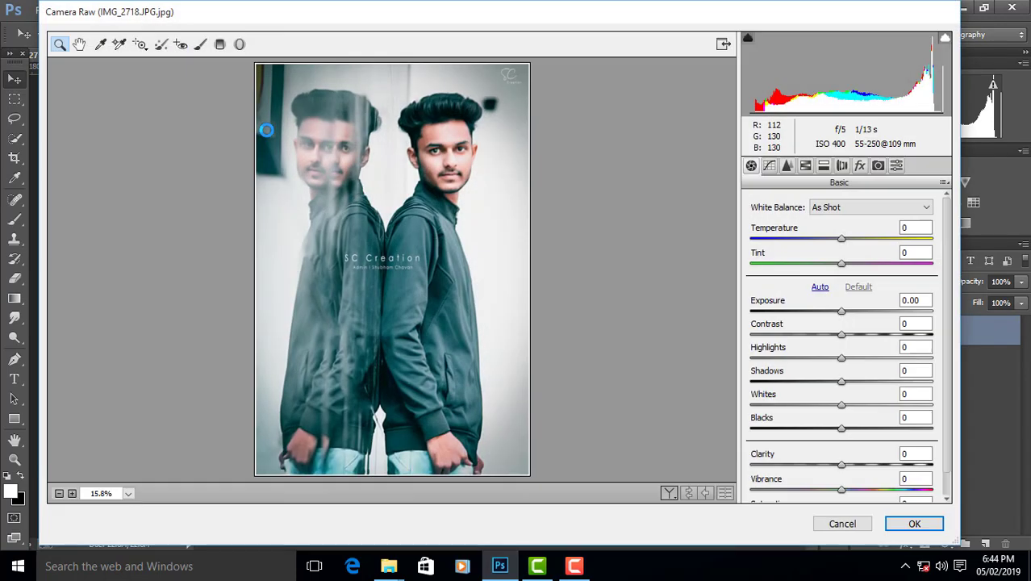
left_click_drag(819, 434, 806, 437)
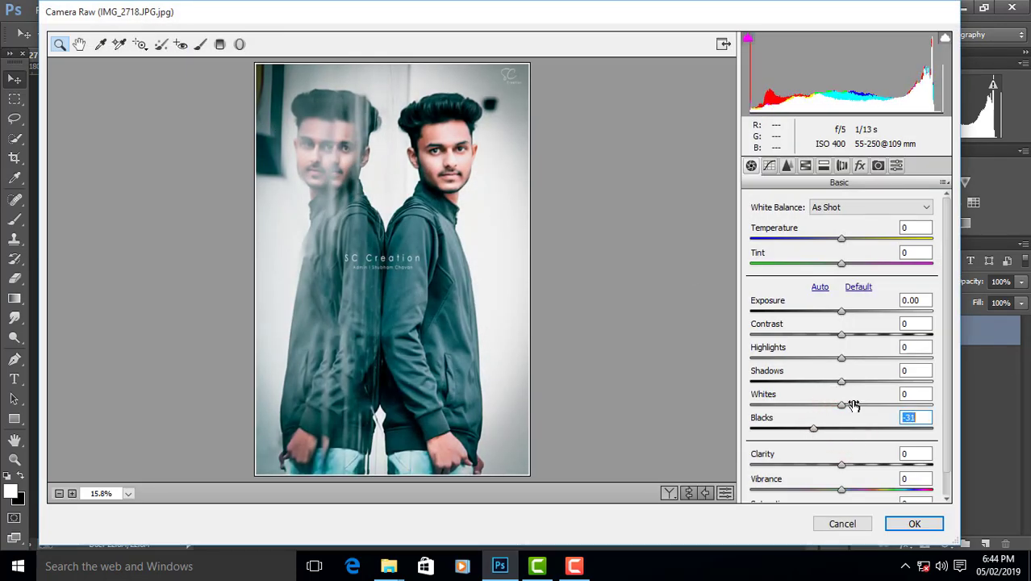
mouse_move(853, 404)
left_mouse_down()
mouse_move(839, 390)
mouse_move(863, 396)
left_mouse_up()
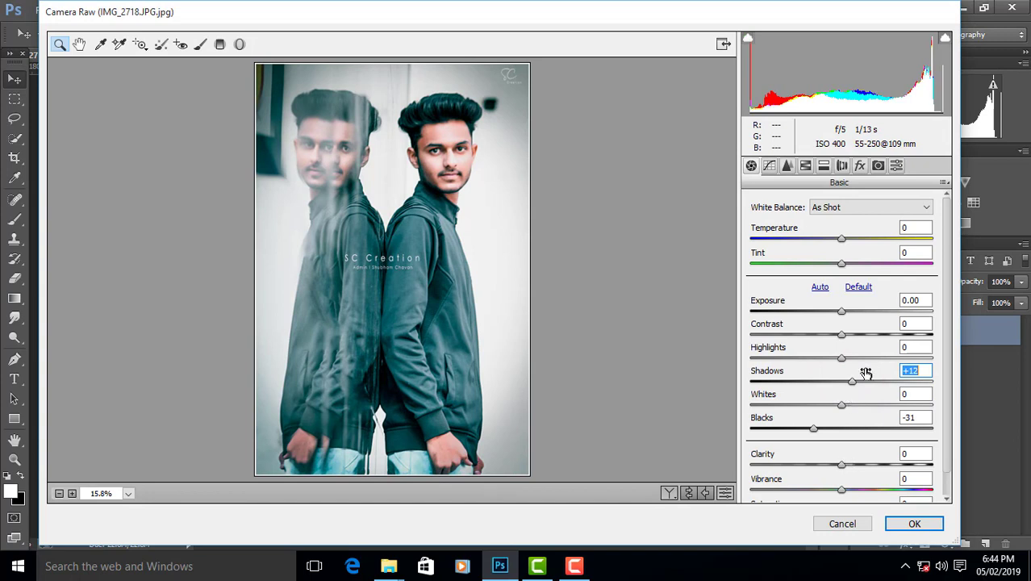
mouse_move(841, 334)
left_mouse_down()
mouse_move(881, 349)
mouse_move(796, 345)
mouse_move(850, 341)
left_mouse_up()
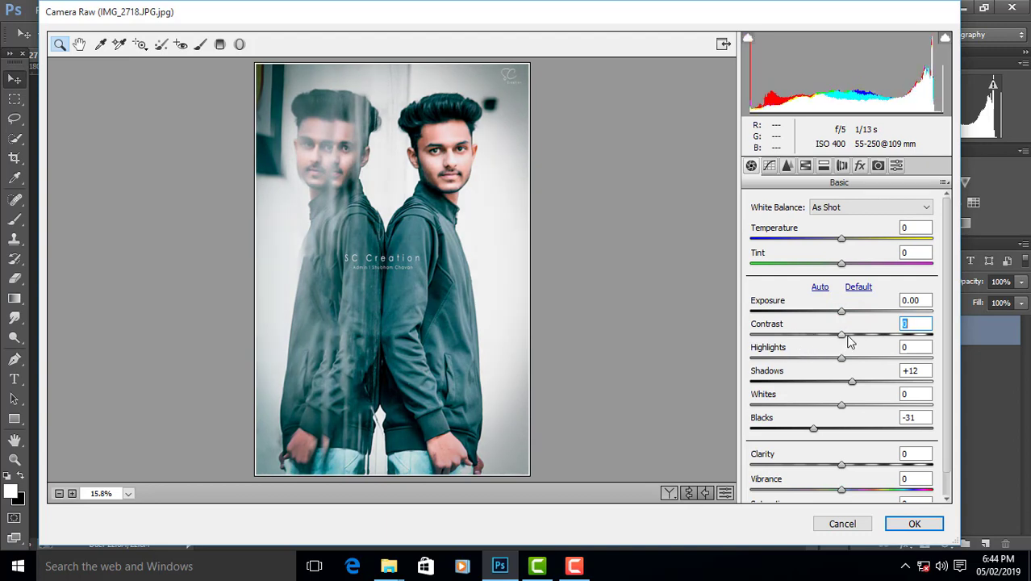
left_click(849, 339)
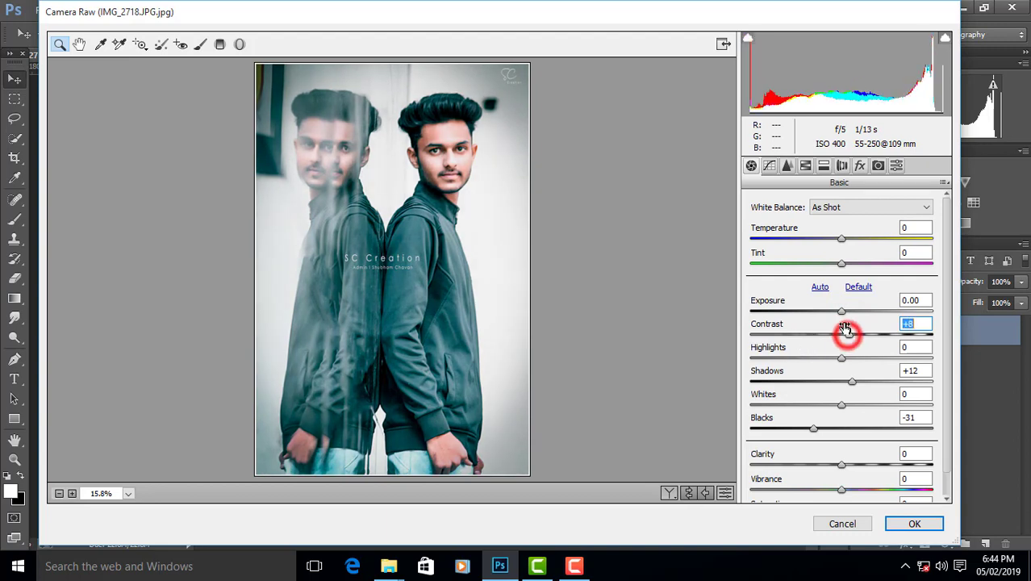
Step: Cool the Temperature to -4 and add a post-crop vignette with an amount of -18
mouse_move(851, 242)
left_mouse_down()
mouse_move(832, 246)
mouse_move(842, 250)
left_mouse_up()
left_click(843, 249)
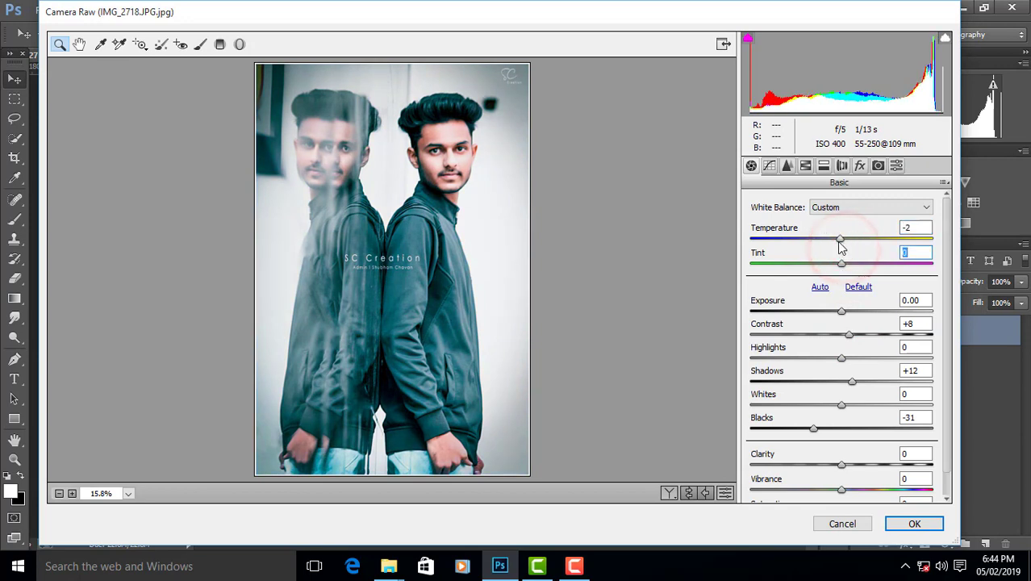
left_click(838, 241)
left_click_drag(841, 247, 837, 247)
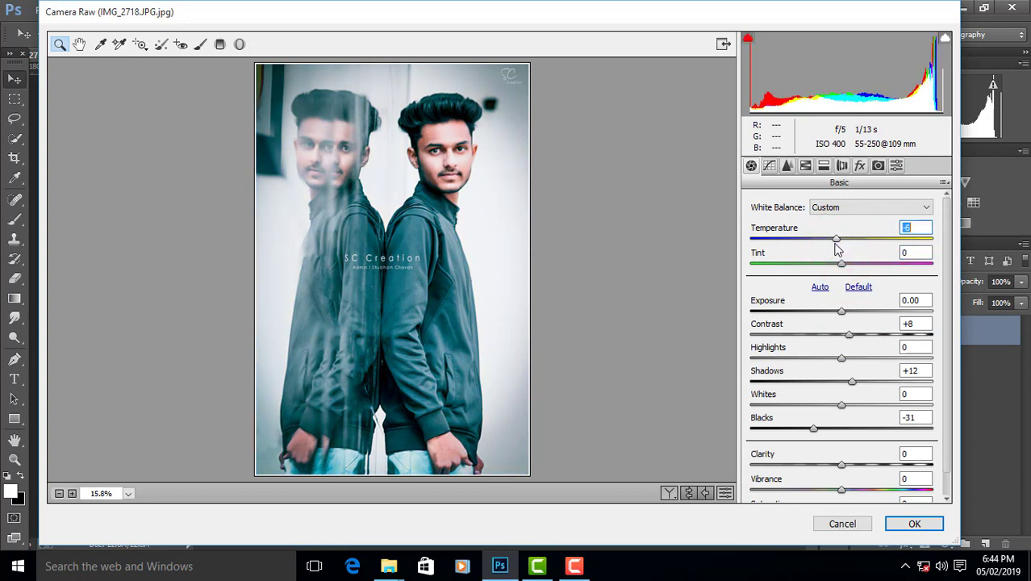
left_click(859, 165)
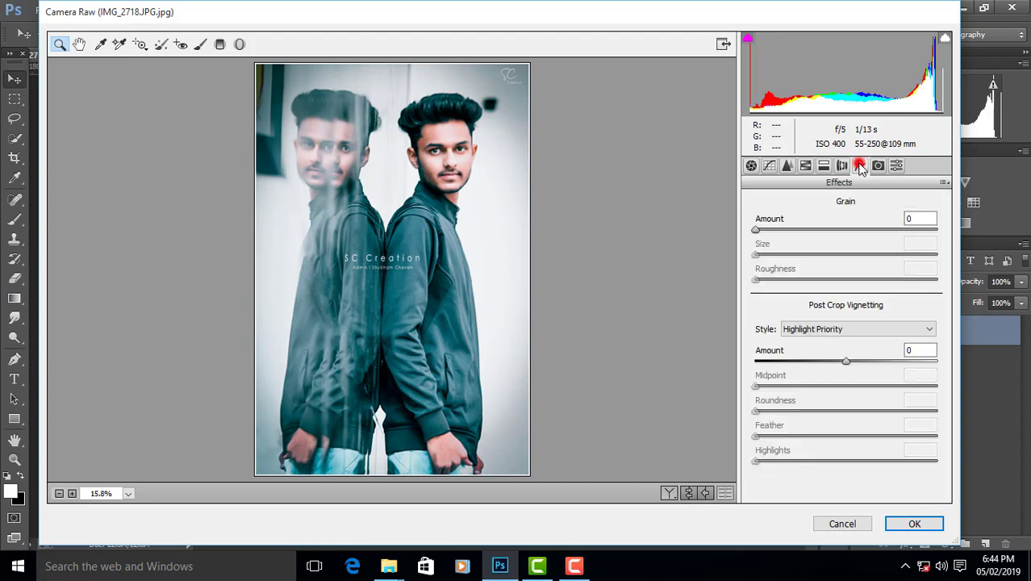
left_click_drag(844, 364, 828, 363)
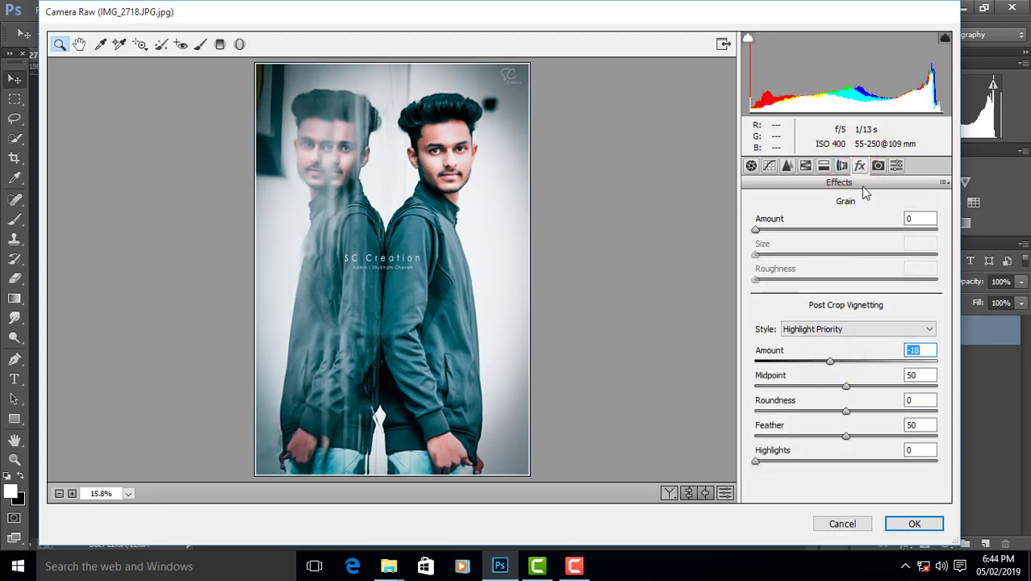
Step: Set the Blue Primary hue to -19 and saturation to -20, and apply the Camera Raw adjustments
left_click(877, 165)
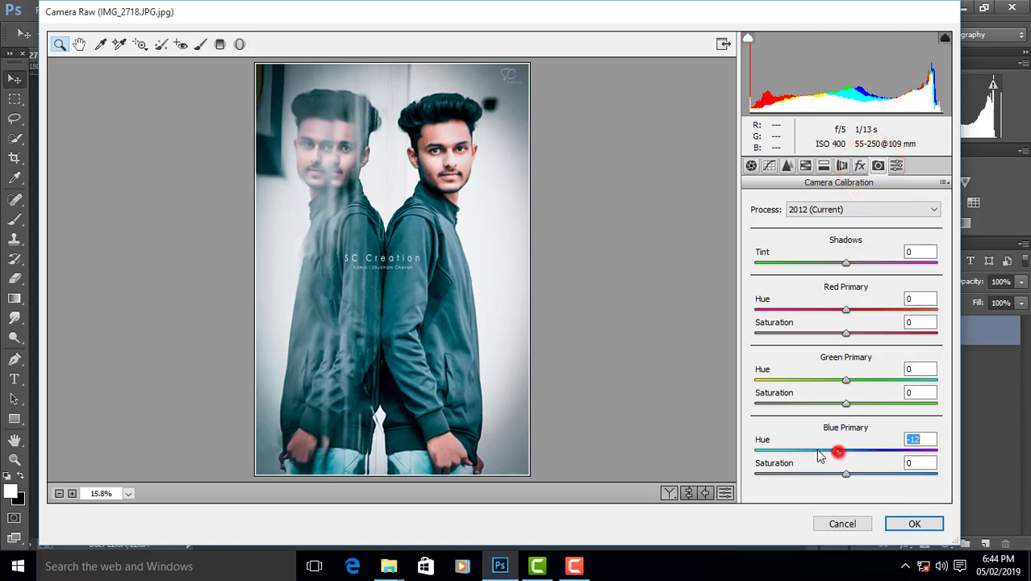
left_click_drag(820, 456, 821, 456)
left_click_drag(845, 475, 855, 474)
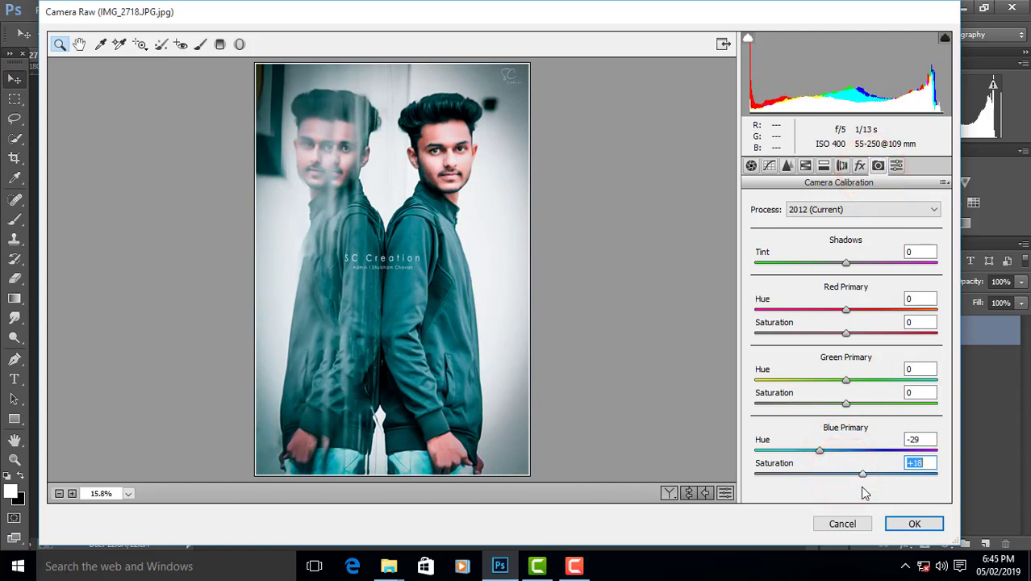
left_click_drag(878, 493, 812, 494)
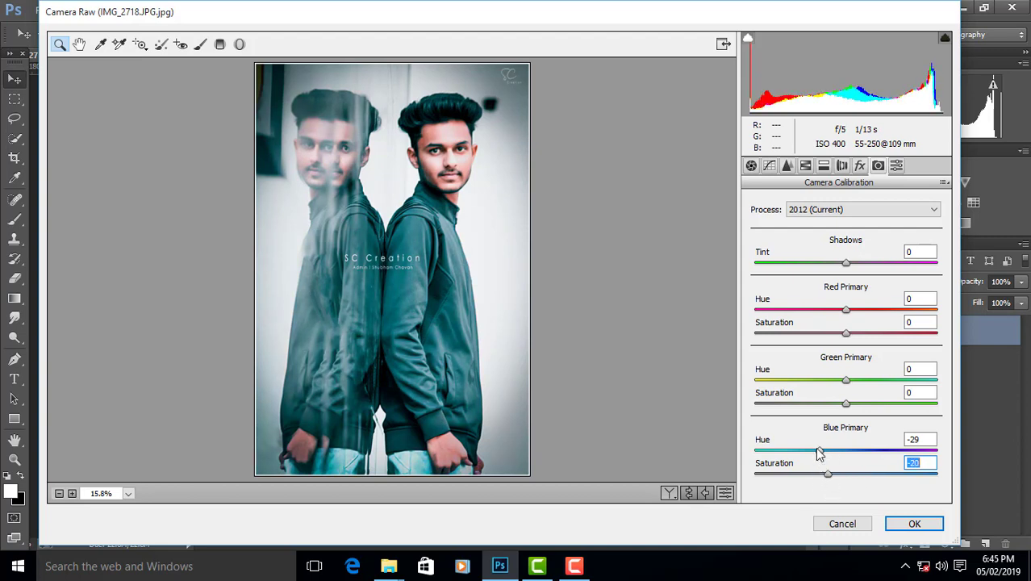
left_click_drag(819, 452, 828, 451)
left_click(830, 475)
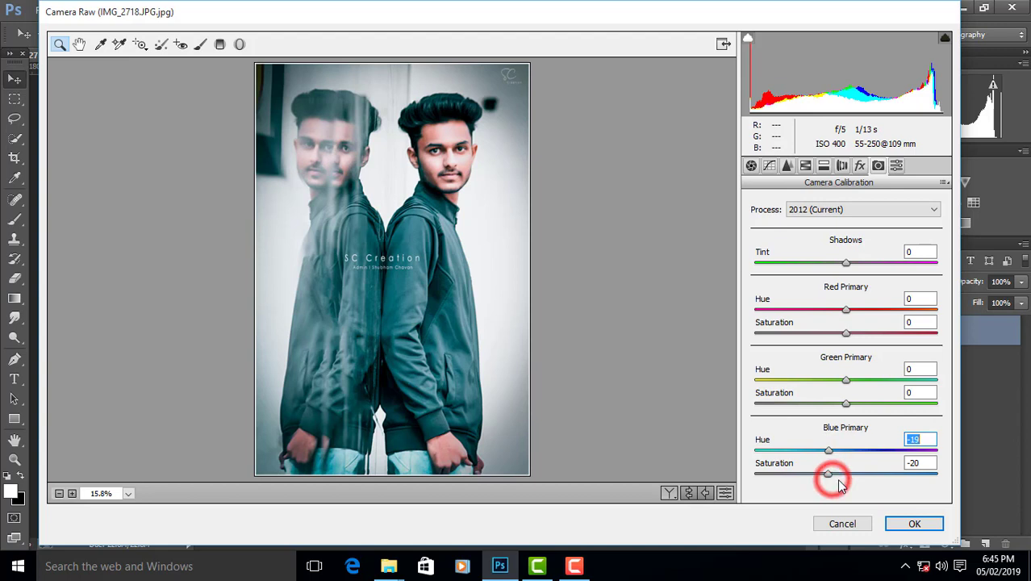
left_click(761, 166)
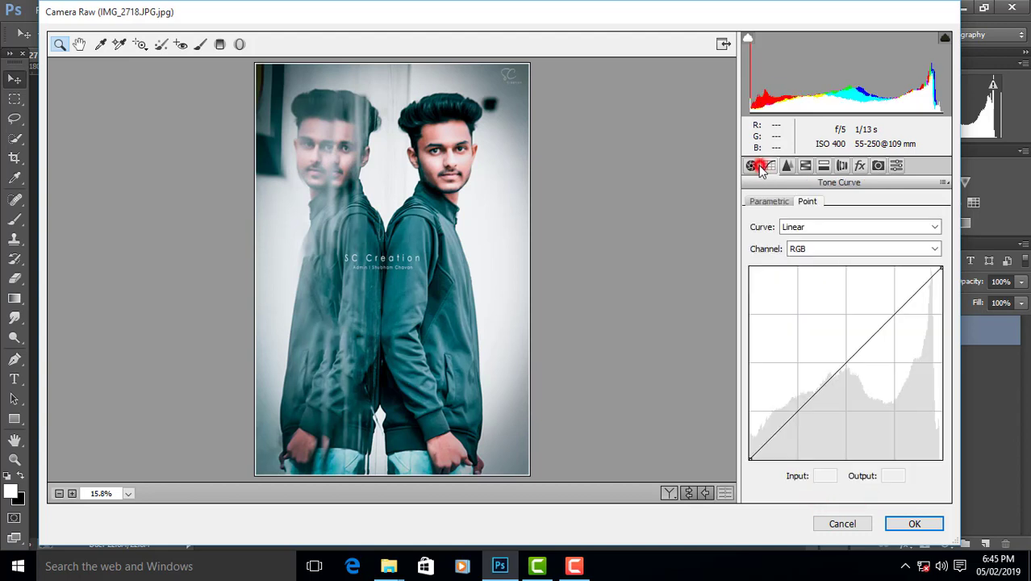
left_click(756, 165)
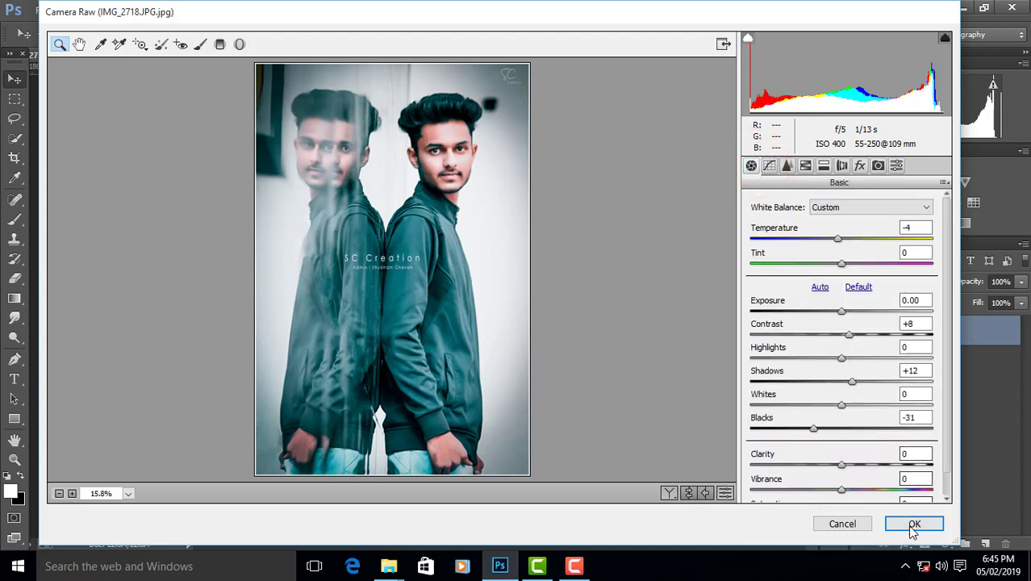
left_click(913, 524)
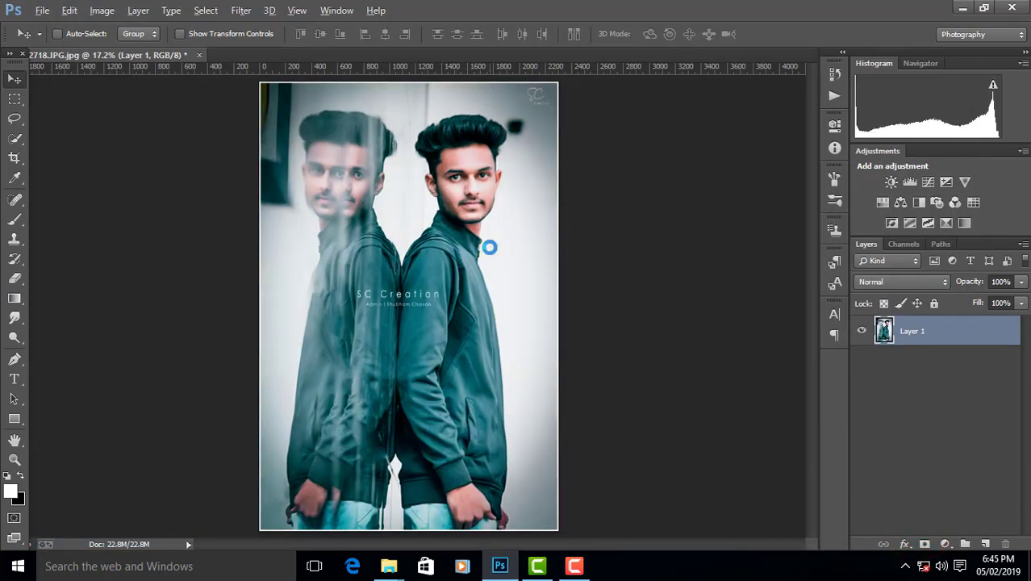
Step: In a new Camera Raw Filter pass, set the HSL saturation of Reds to -8, Oranges -52, Yellows -74, Greens -68 and Aquas -4
scroll(491, 250, "down", 1)
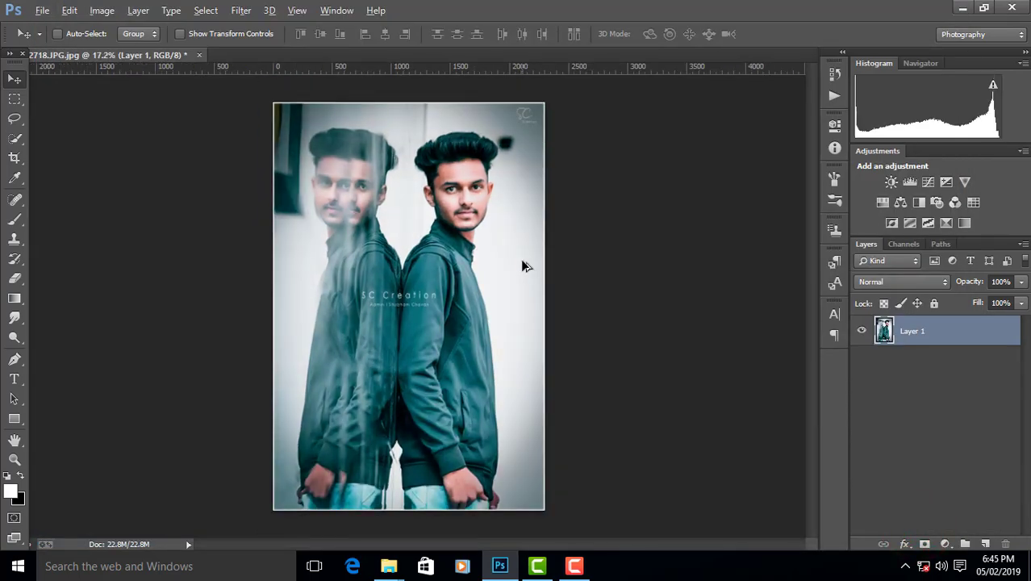
scroll(492, 173, "up", 4)
scroll(493, 177, "down", 3)
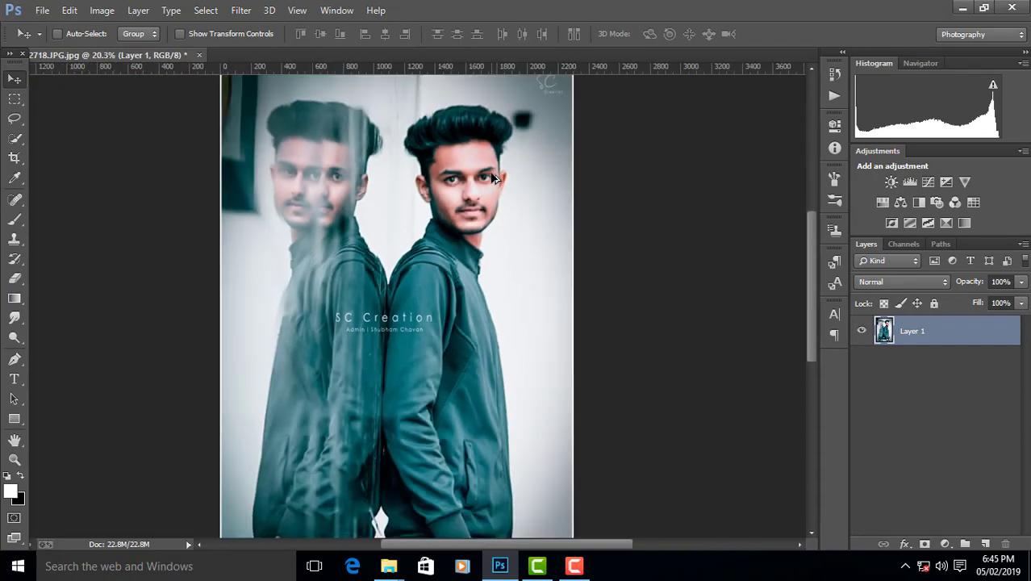
scroll(493, 177, "down", 2)
left_click(240, 10)
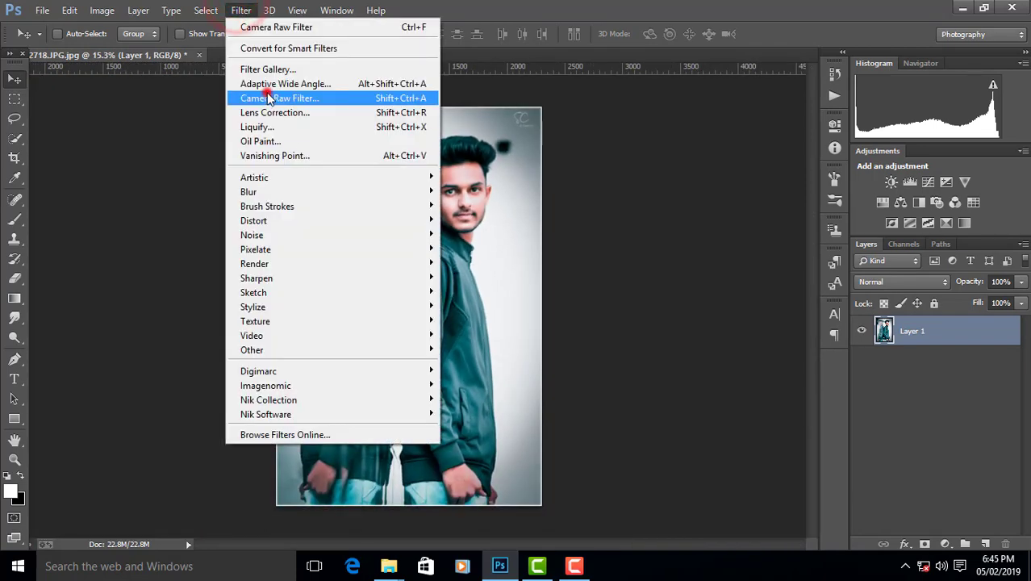
left_click(269, 97)
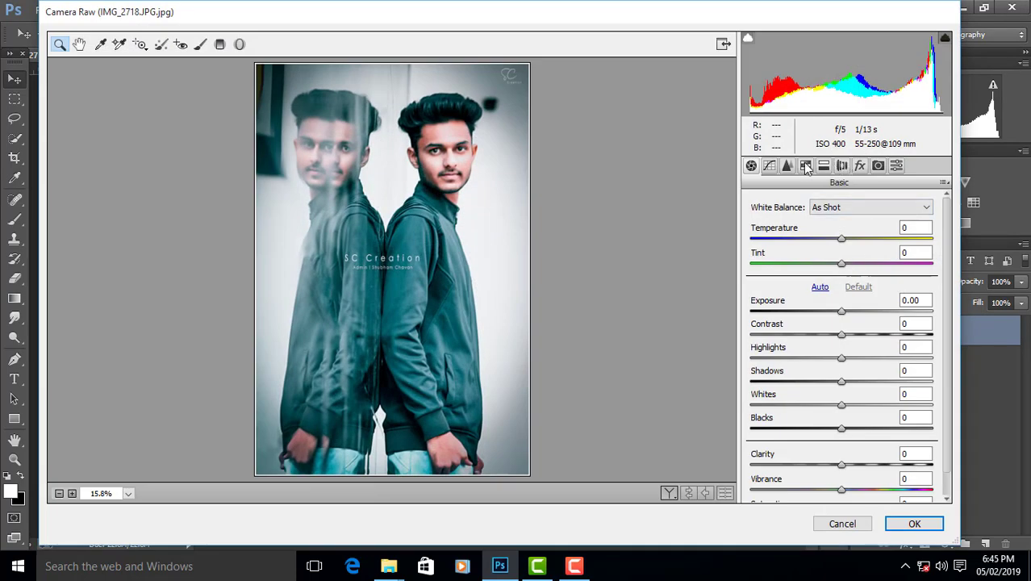
left_click(805, 165)
left_click(794, 224)
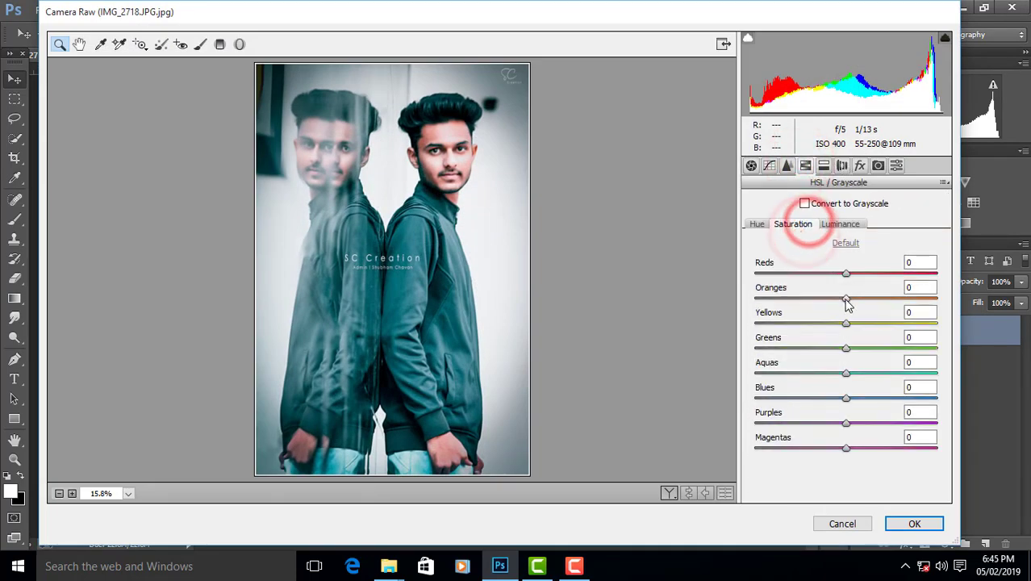
left_click_drag(846, 301, 813, 310)
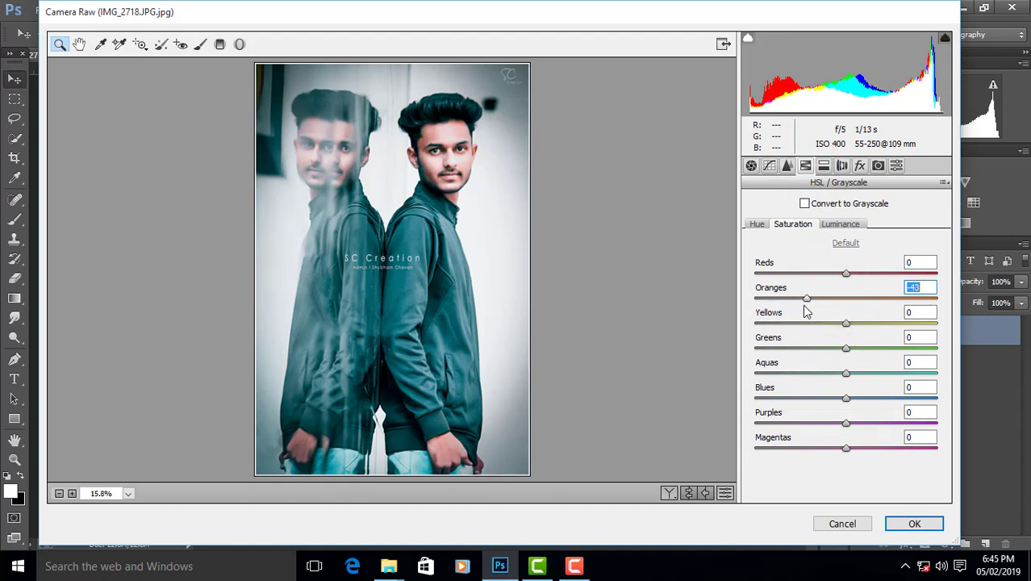
mouse_move(843, 277)
left_mouse_down()
mouse_move(817, 278)
mouse_move(830, 282)
left_mouse_up()
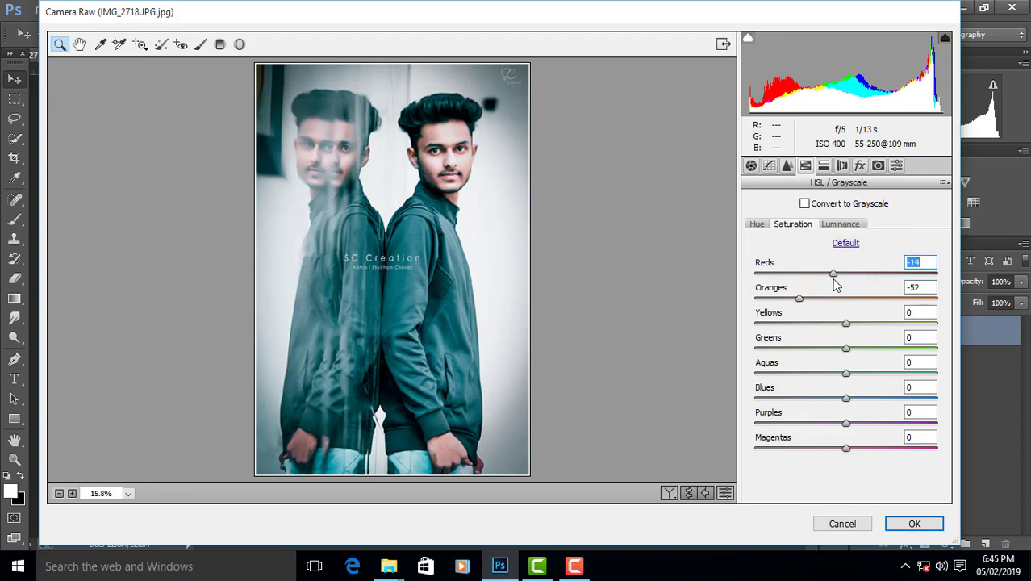
left_click_drag(839, 278, 837, 274)
left_click_drag(846, 322, 783, 348)
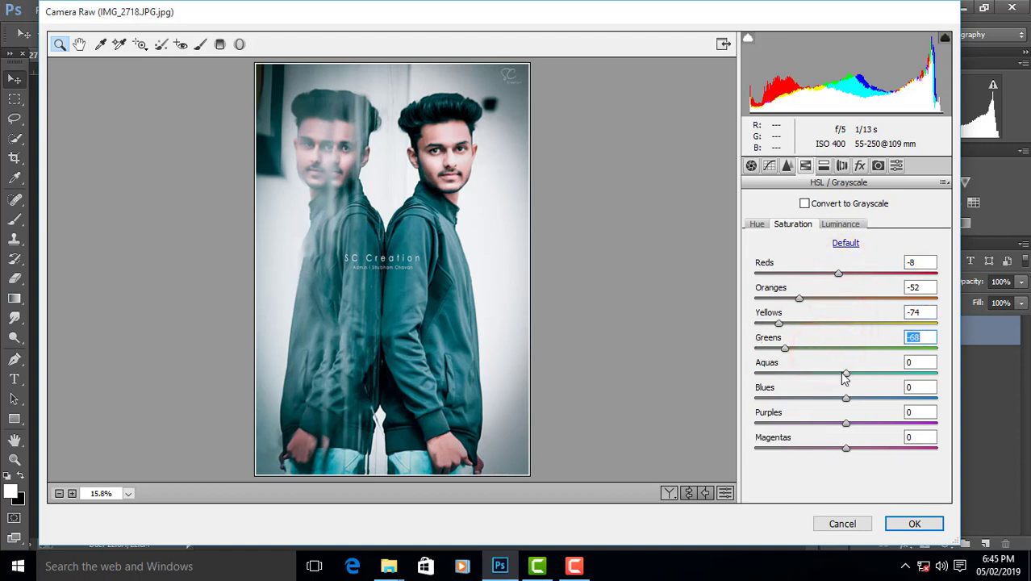
mouse_move(844, 373)
left_mouse_down()
mouse_move(742, 379)
mouse_move(849, 373)
mouse_move(839, 373)
left_mouse_up()
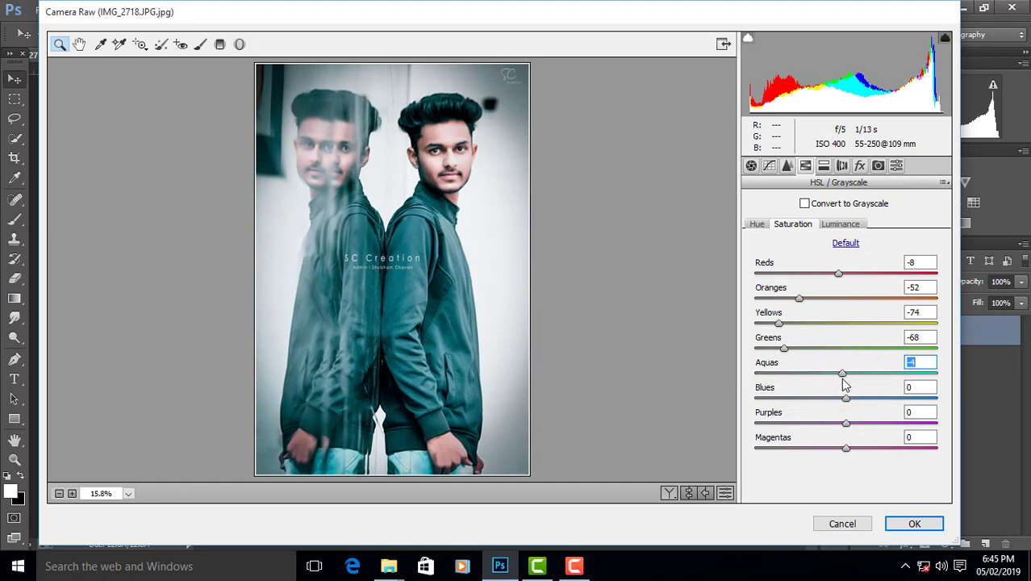
Step: Set the HSL luminance of Oranges to +5 and Reds to -15, and apply the filter
left_click(836, 224)
left_click_drag(846, 298, 847, 322)
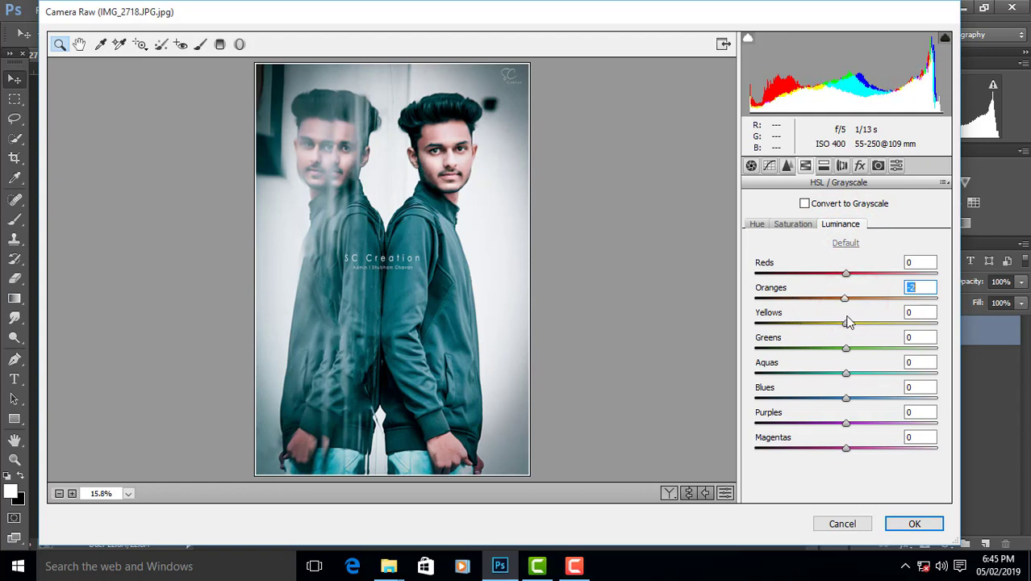
left_click_drag(848, 274, 835, 278)
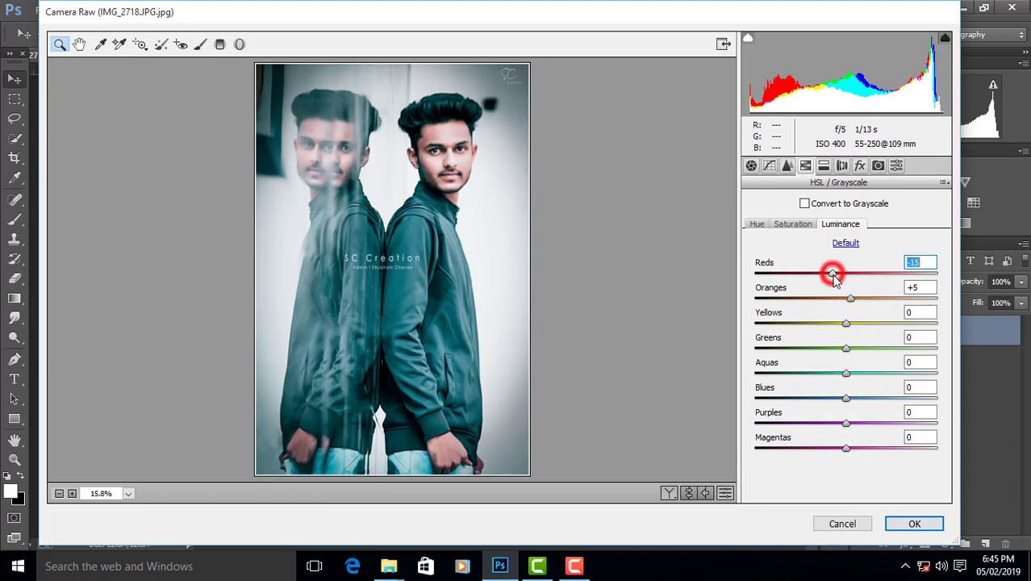
left_click_drag(833, 275, 834, 275)
key("Return")
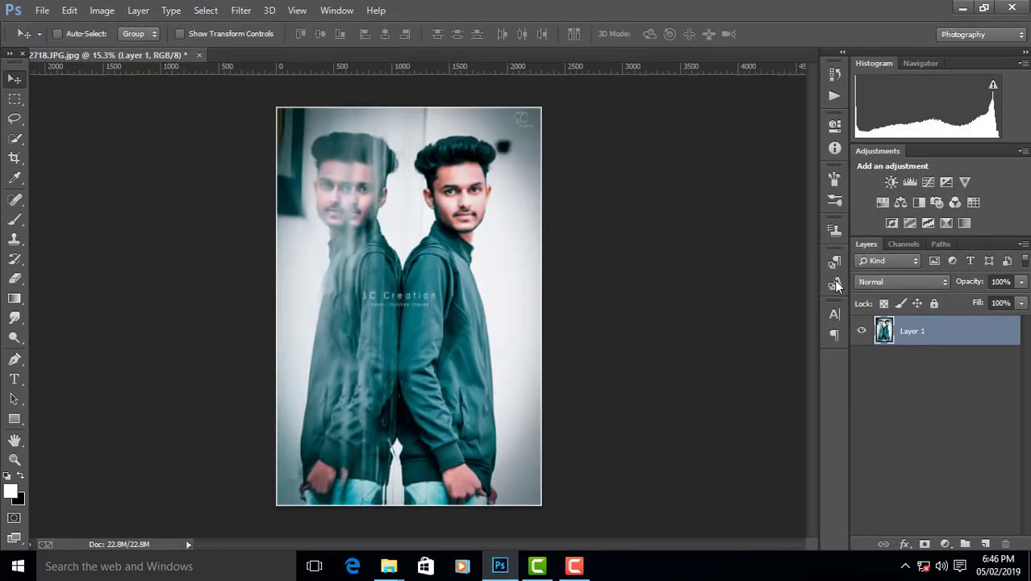
Step: Sharpen the photo with Unsharp Mask, using an amount of 58% and a radius of 4.3 pixels
left_click(240, 9)
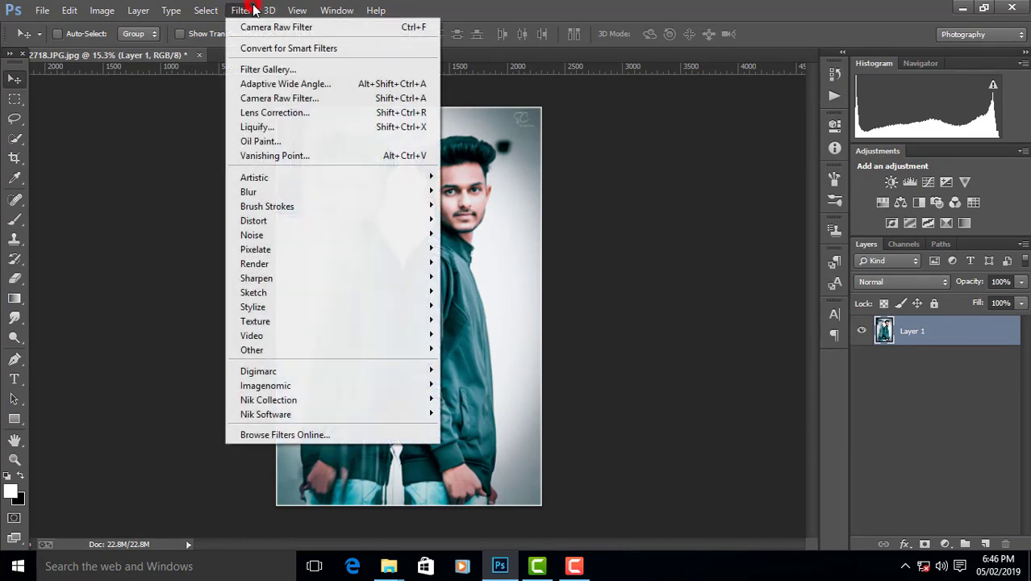
left_click(311, 274)
left_click(481, 349)
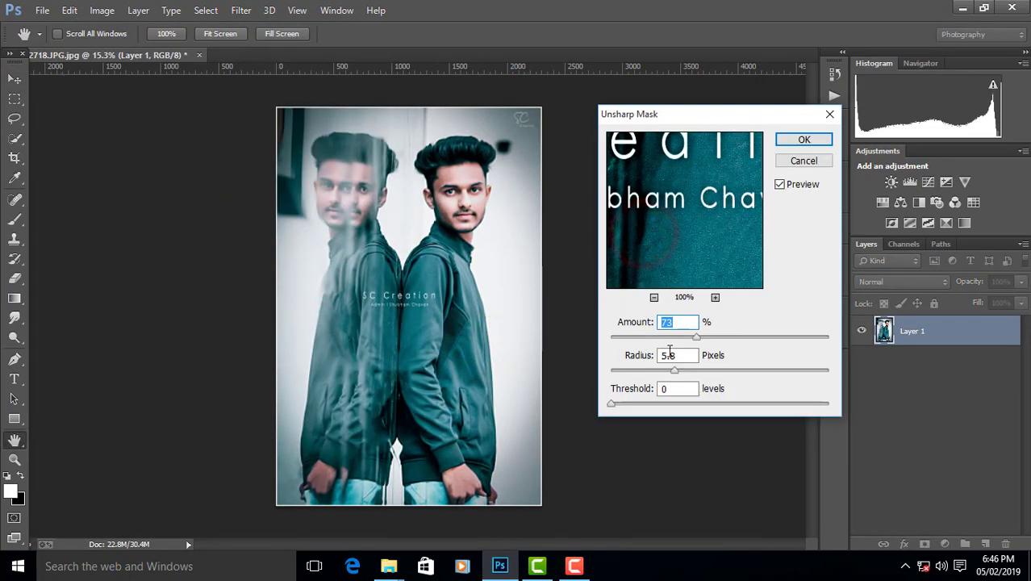
left_click_drag(678, 370, 666, 370)
left_click(684, 336)
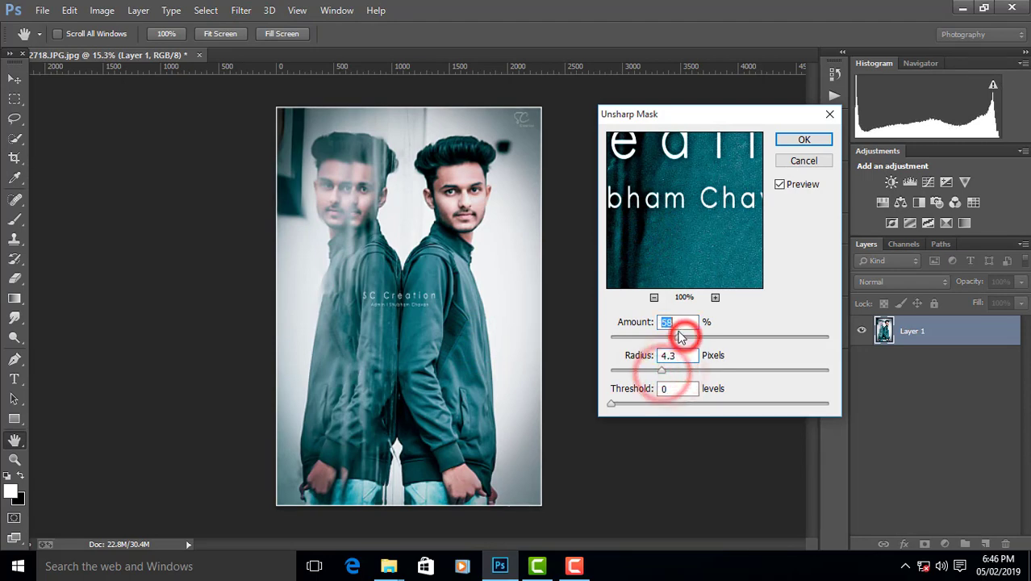
left_click_drag(676, 282, 674, 264)
left_click(800, 140)
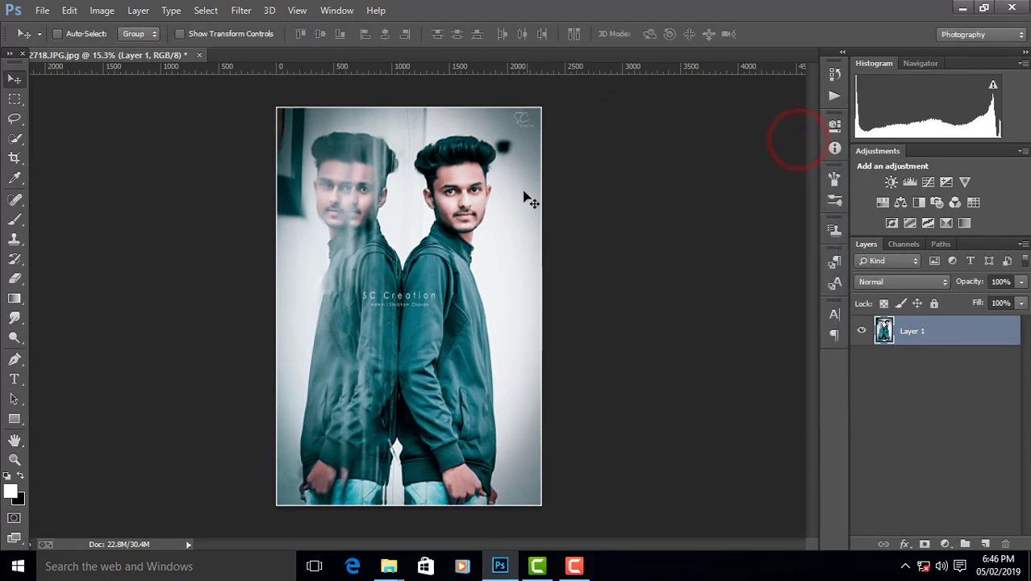
Step: Examine the sharpened faces and jackets up close and at full-image size
scroll(462, 188, "up", 1)
scroll(463, 188, "up", 5)
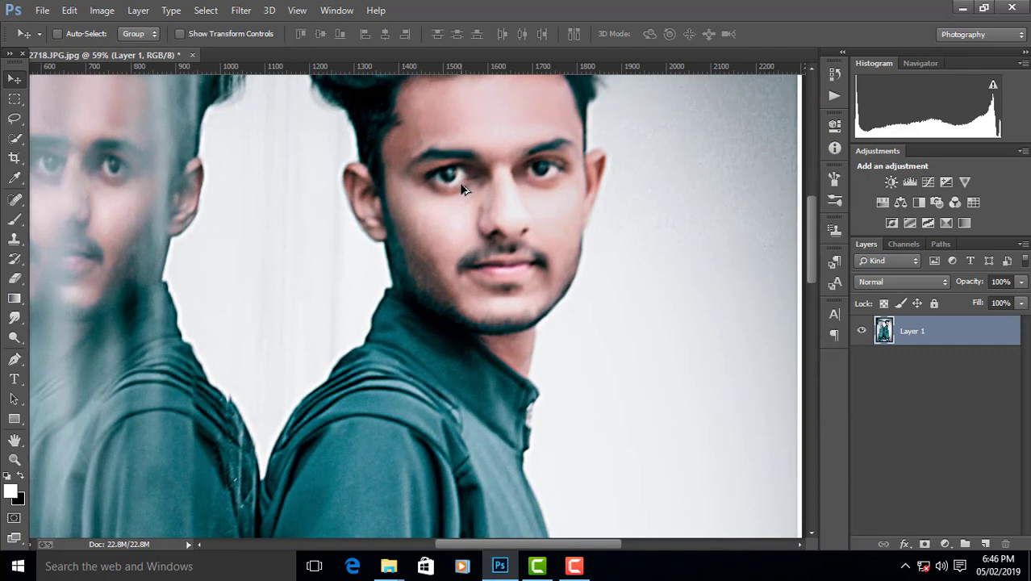
scroll(463, 189, "down", 4)
scroll(463, 189, "down", 2)
scroll(463, 188, "up", 4)
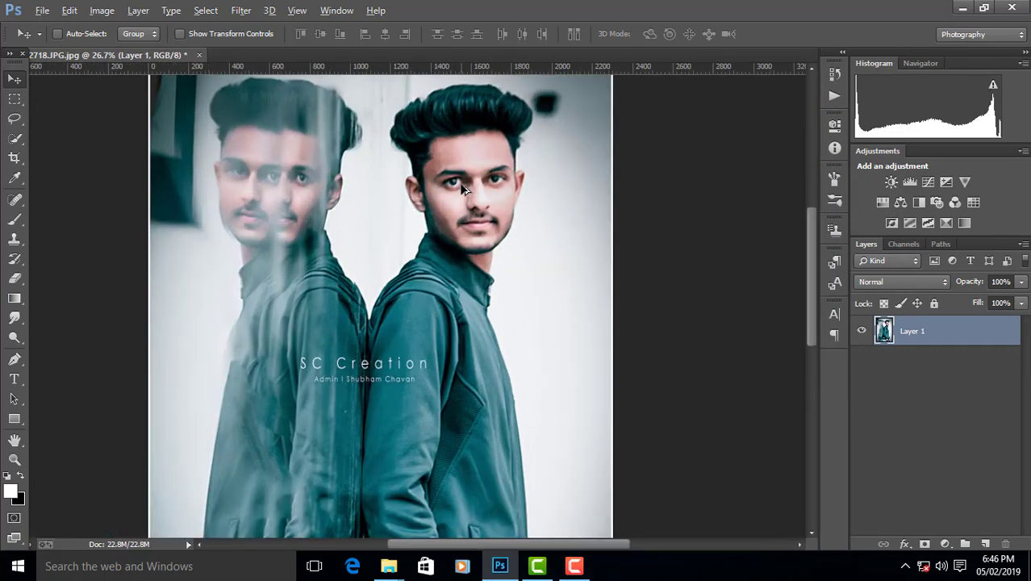
scroll(463, 189, "down", 7)
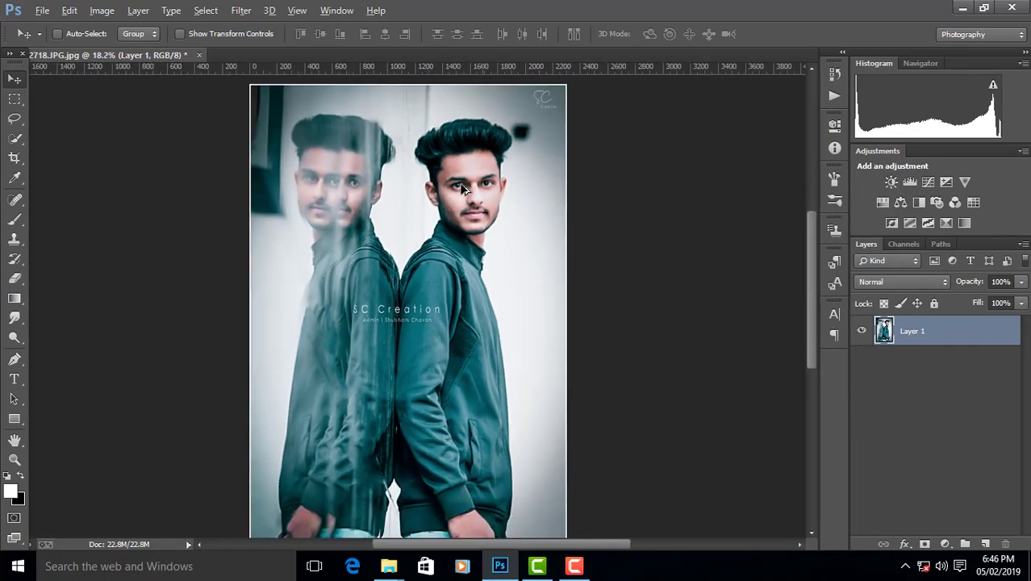
Step: Flatten the image, and call up the JPEG save options but cancel them without saving
right_click(932, 339)
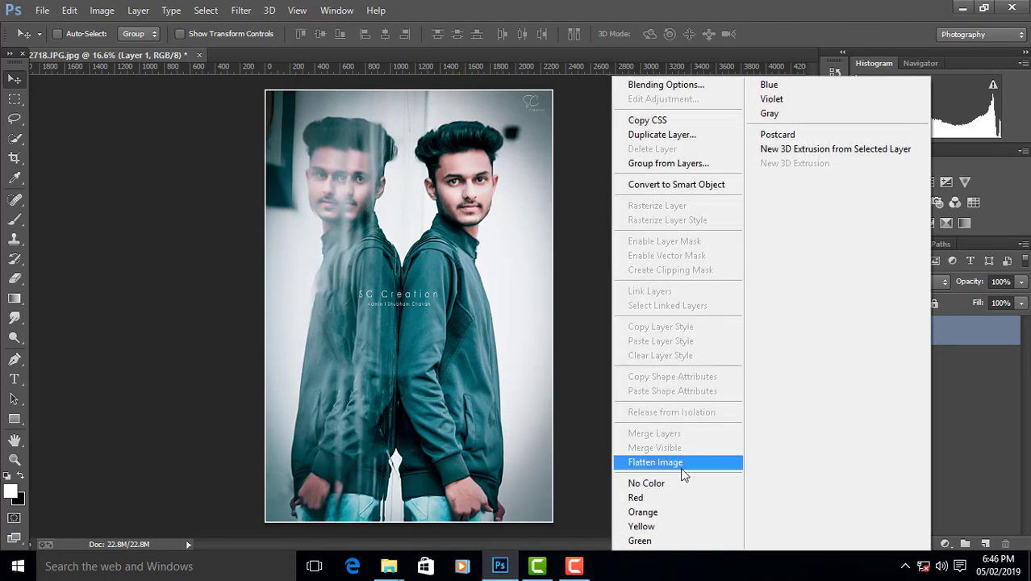
left_click(673, 460)
key("ctrl+s")
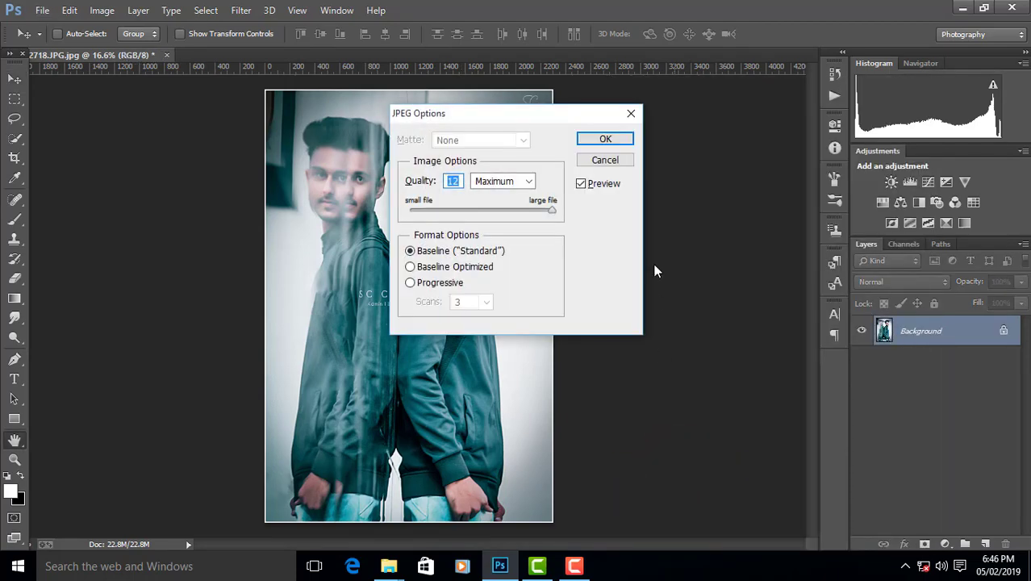
left_click(612, 160)
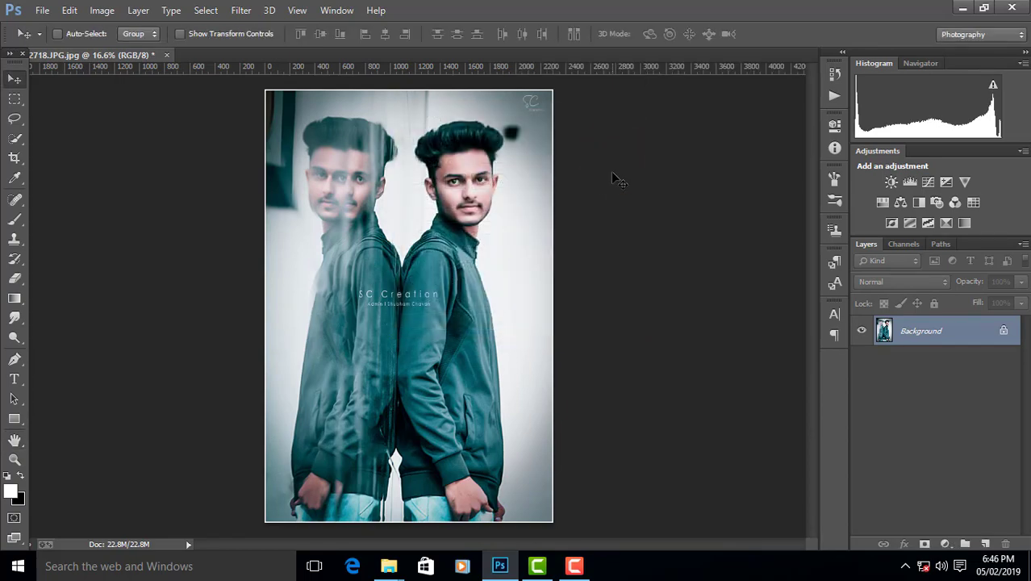